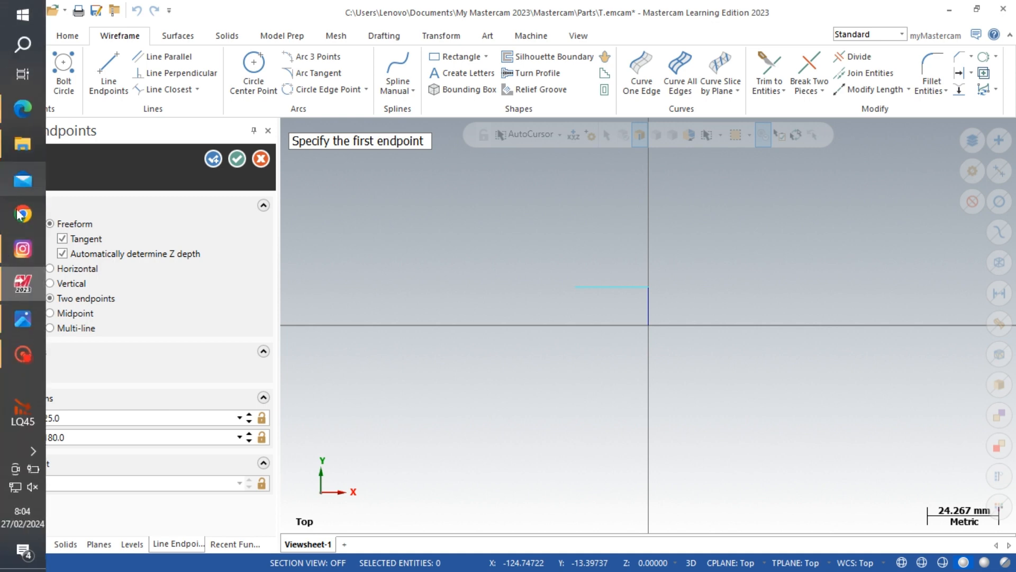
Check the BUBUT 9.JPG drawing, return to Mastercam and draw a 4 mm vertical line downward from the 25 mm line's free end
click(23, 317)
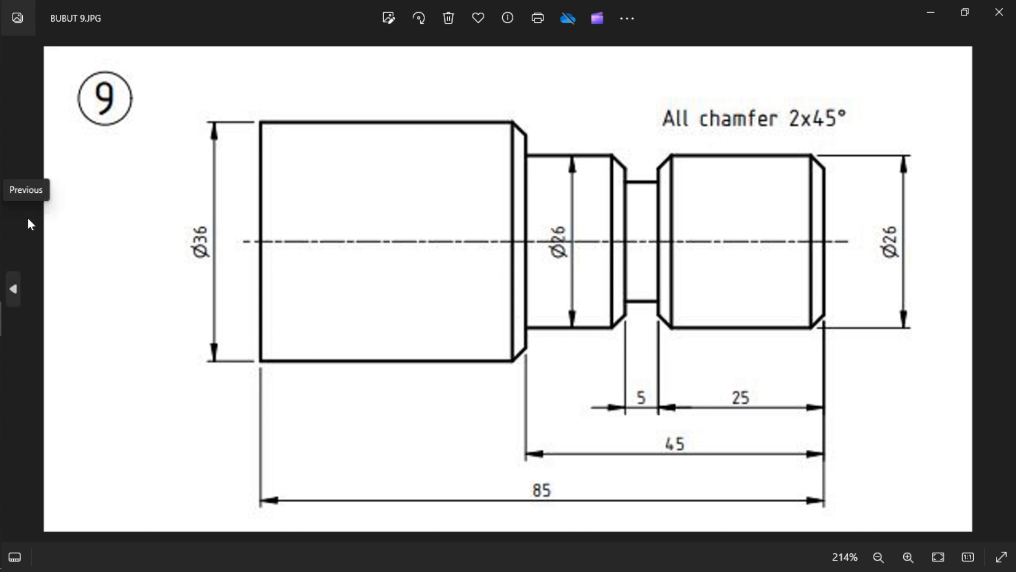
click(23, 283)
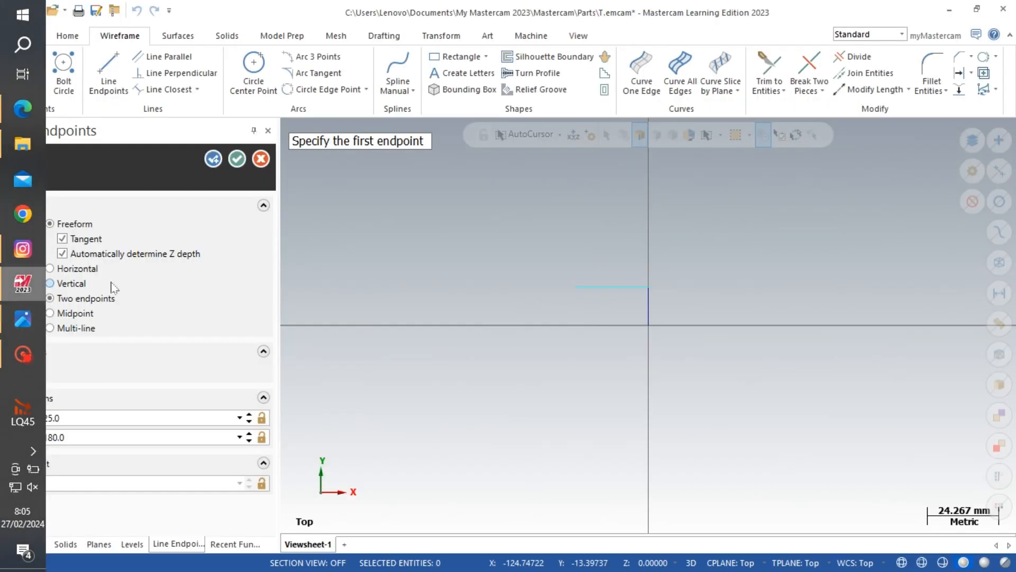
scroll(568, 312, up, 3)
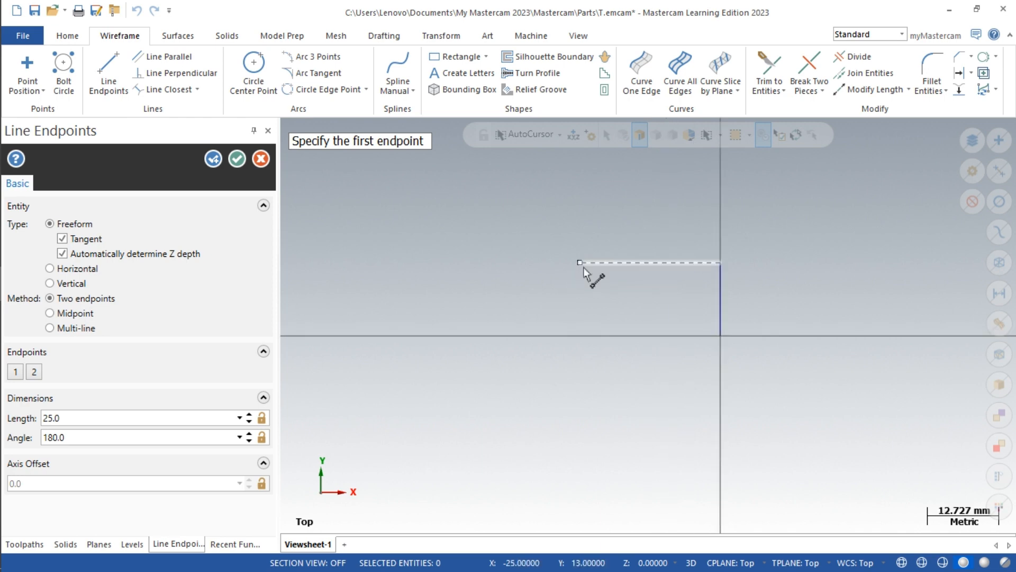
click(580, 263)
click(581, 283)
double_click(125, 417)
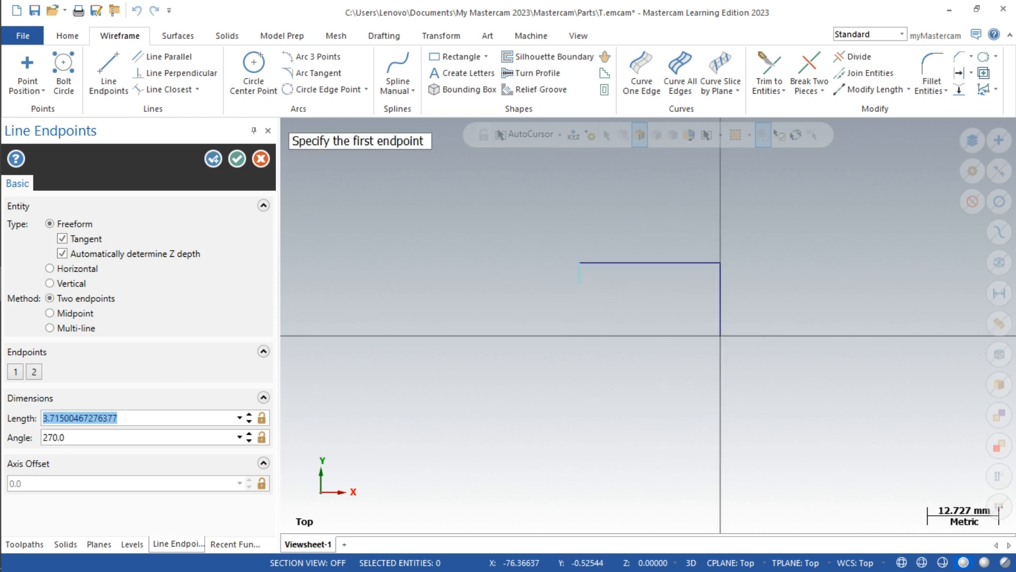
text(4)
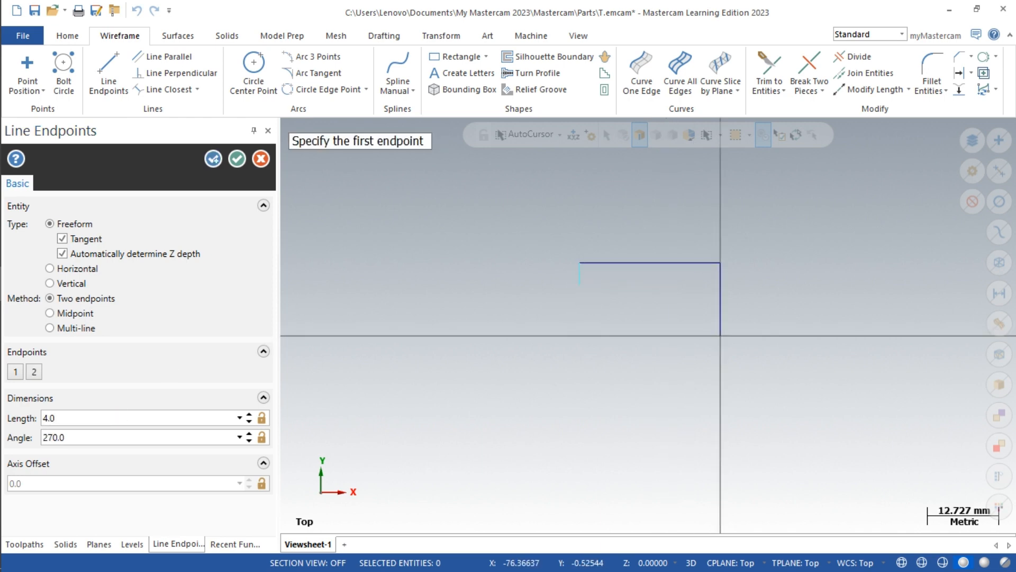
Draw the groove's 5 mm floor toward negative X and its second wall 4 mm straight up from the floor's end
click(580, 285)
click(549, 285)
double_click(107, 417)
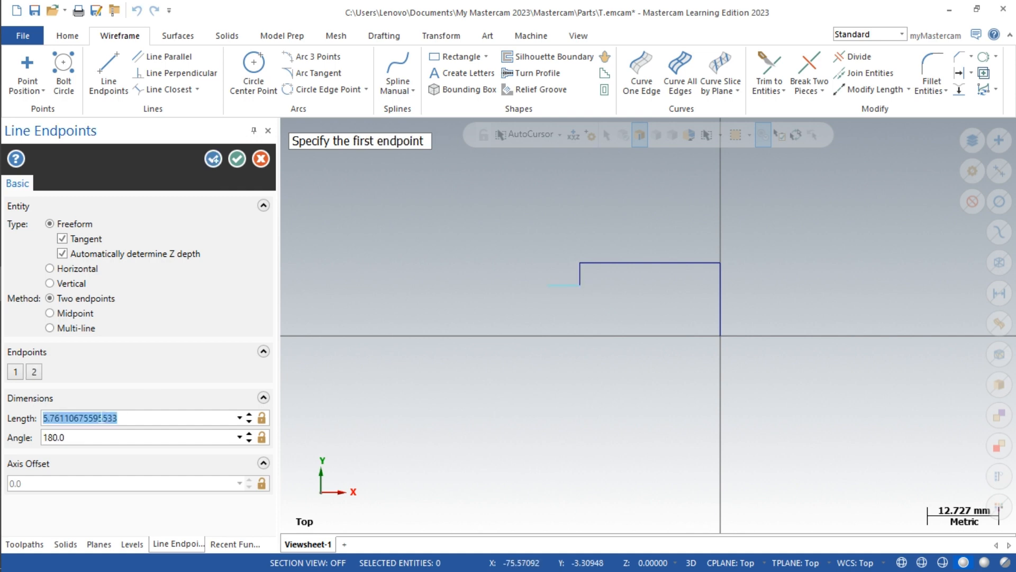
text(5)
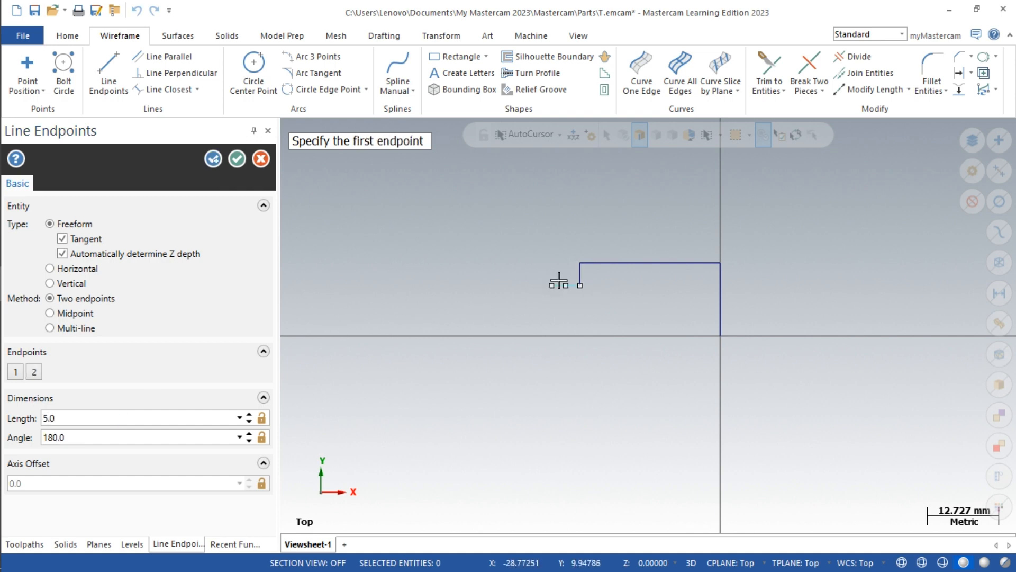
click(550, 286)
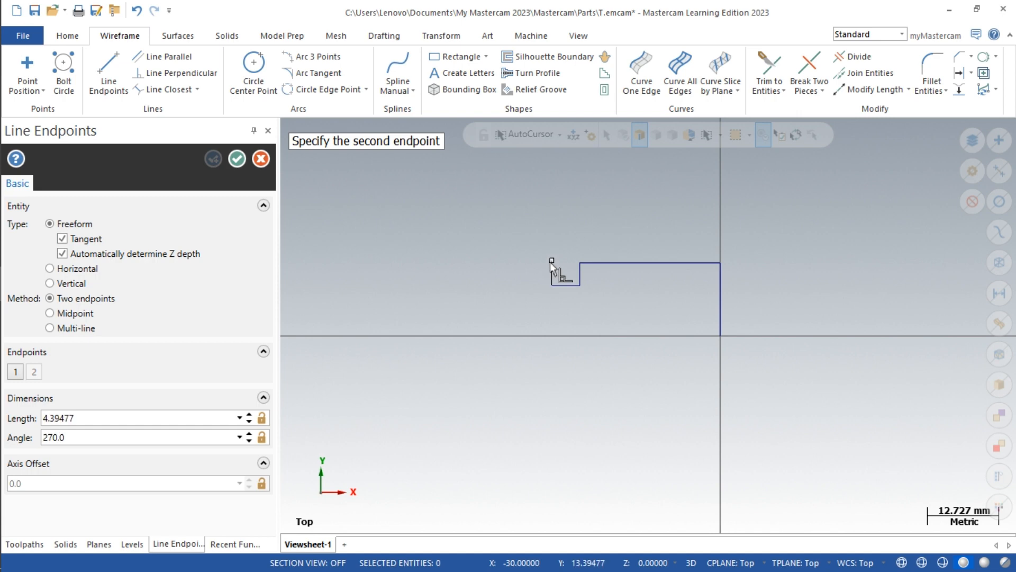
click(551, 262)
double_click(117, 417)
text(4)
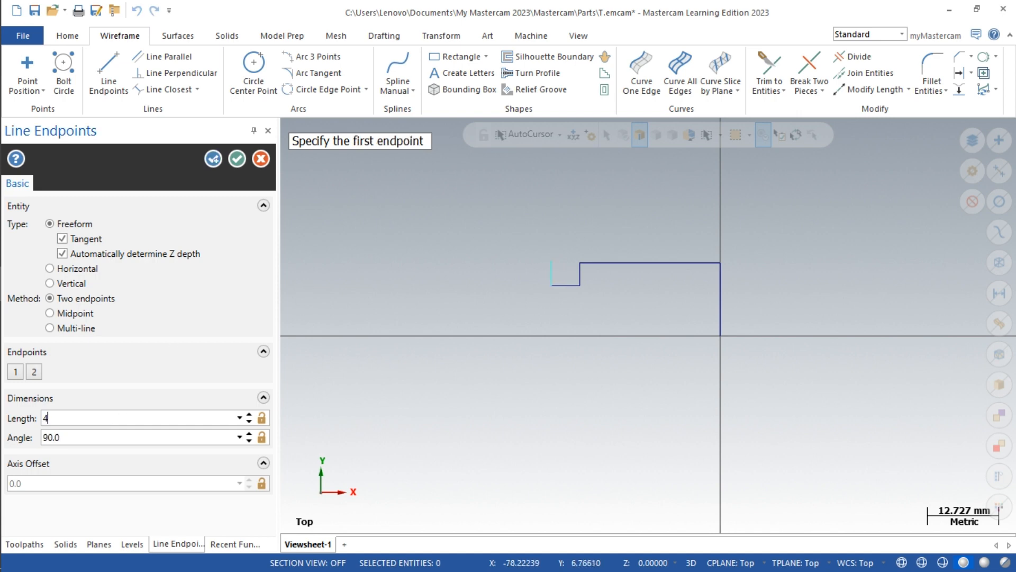
Consult the BUBUT 9.JPG drawing and draw a 15 mm horizontal line toward negative X from the top of the groove's second wall
click(551, 262)
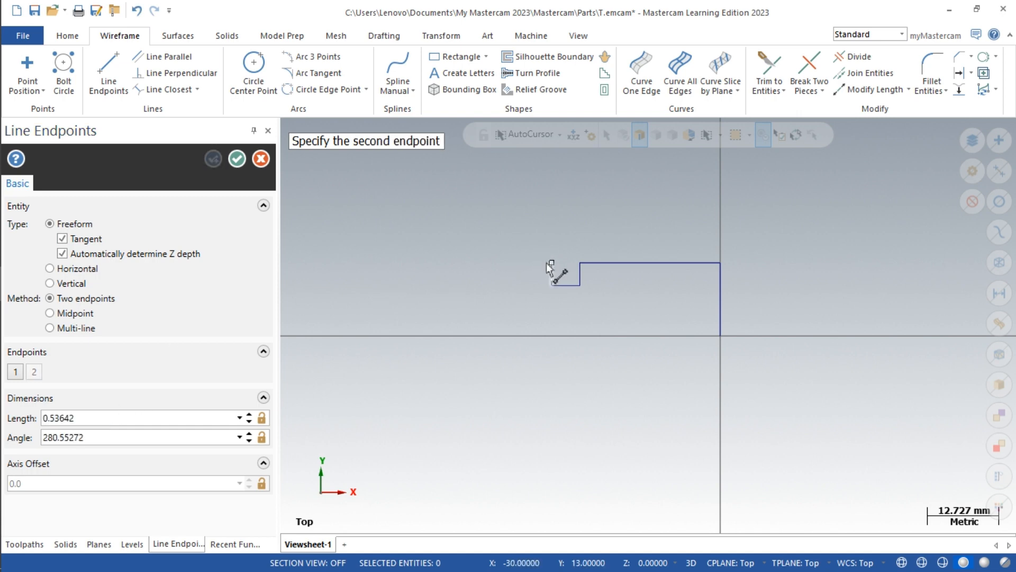
click(476, 262)
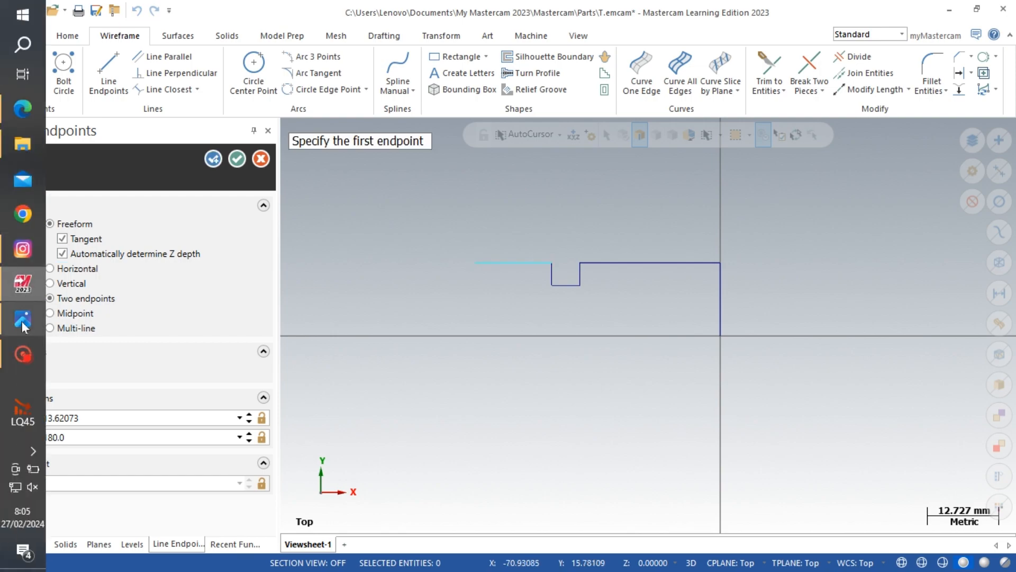
click(22, 321)
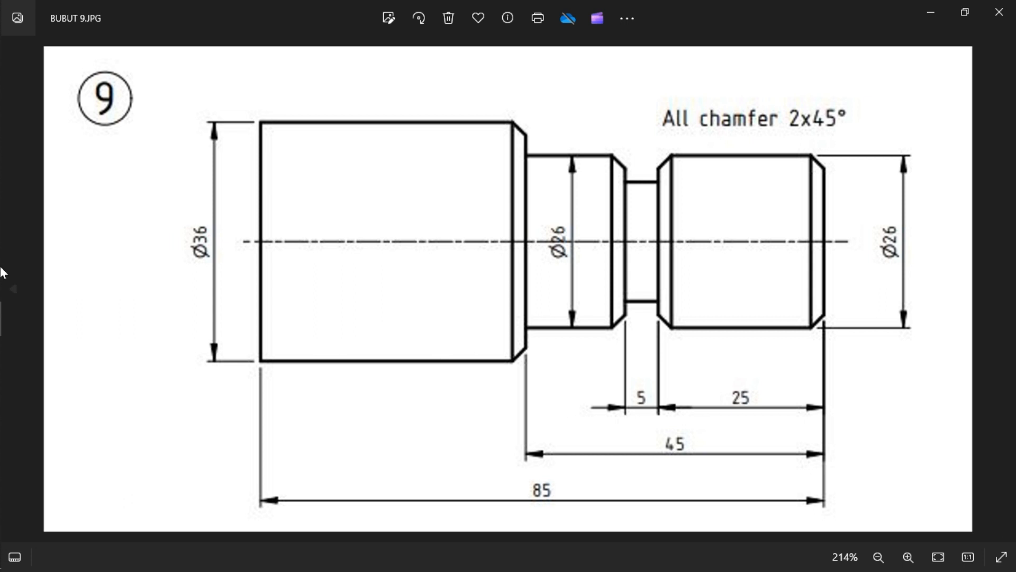
click(8, 283)
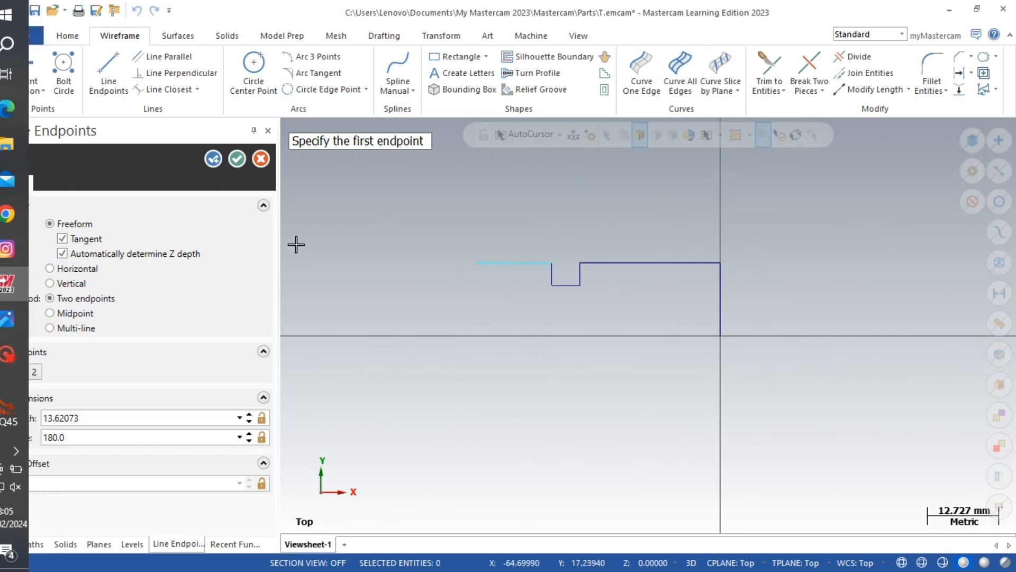
double_click(122, 417)
text(15.0)
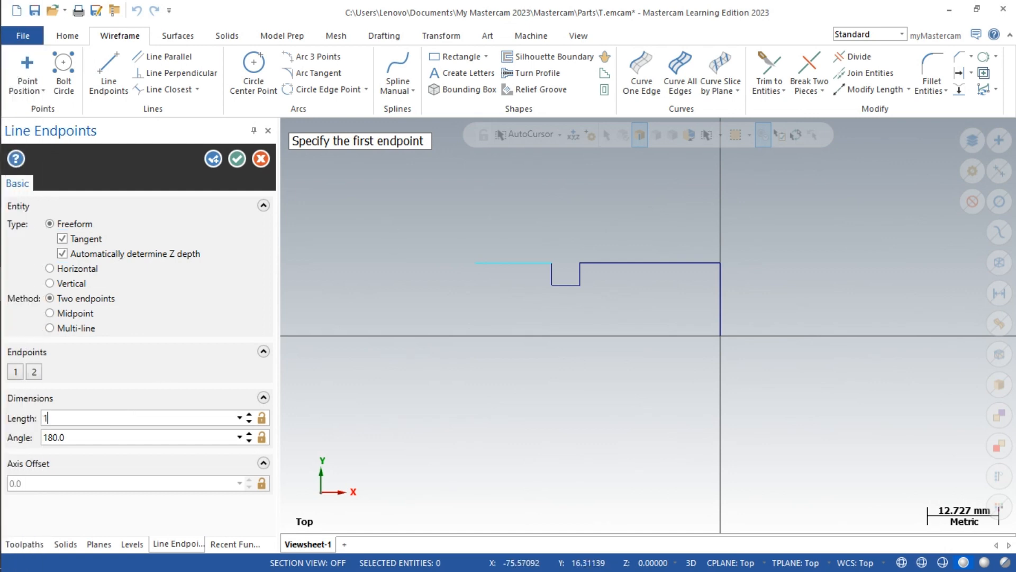
Draw a 5 mm vertical line upward from the end of the 15 mm line to form the shoulder
click(468, 263)
click(471, 238)
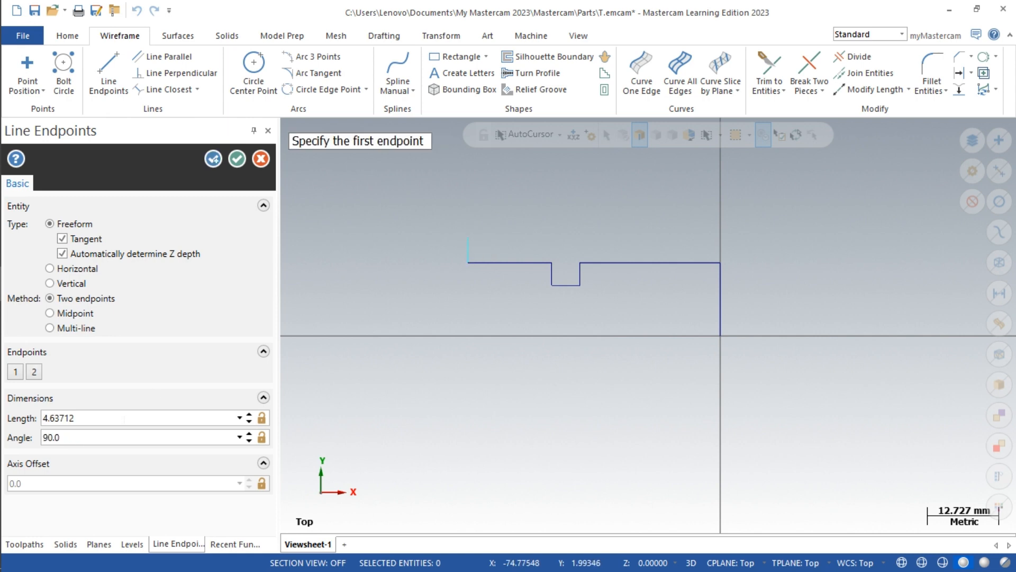
double_click(123, 418)
text(5)
Consult the BUBUT 9.JPG drawing and draw a 40 mm horizontal line toward negative X from the top of the shoulder
click(467, 236)
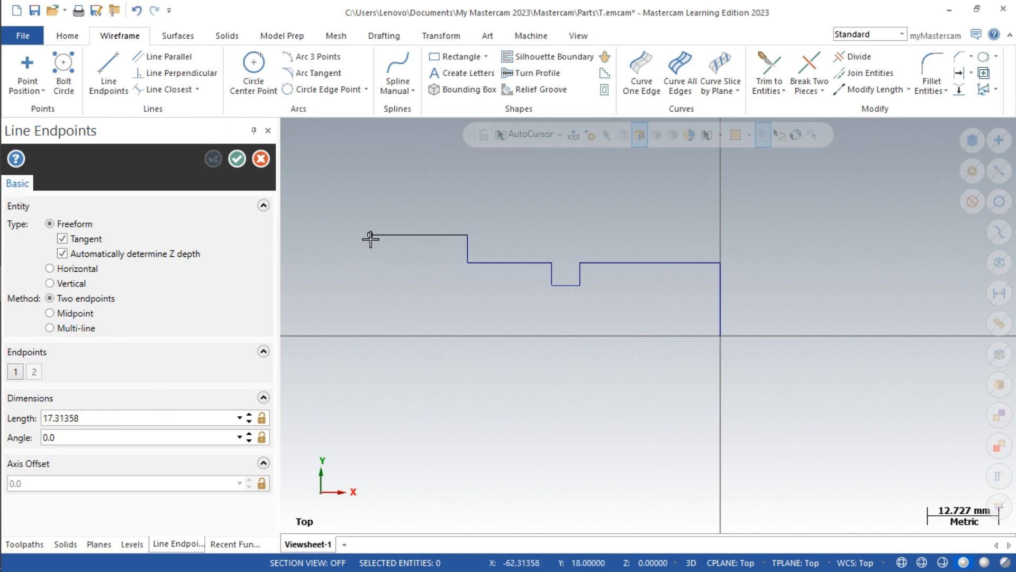
click(370, 239)
click(13, 318)
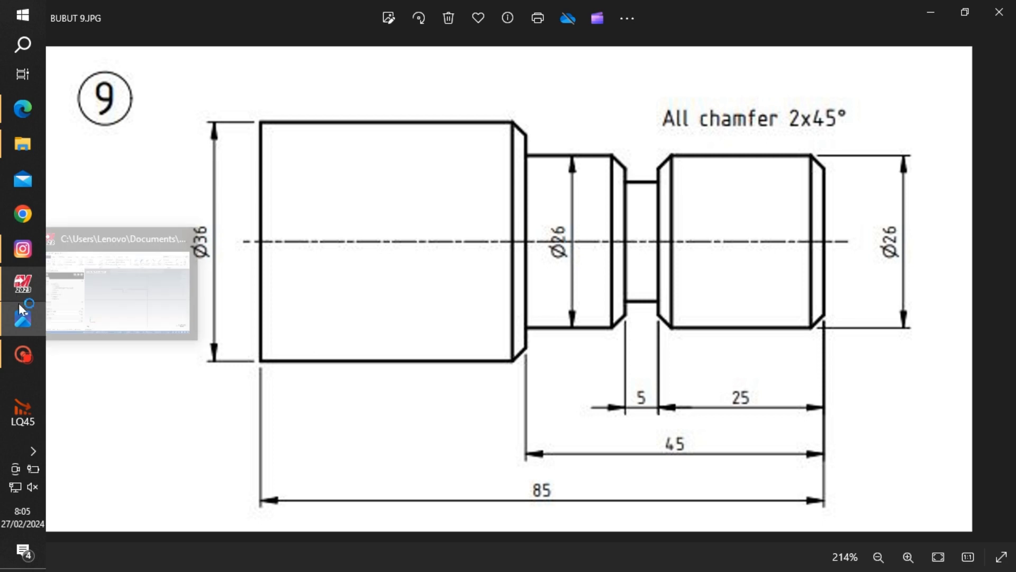
click(21, 291)
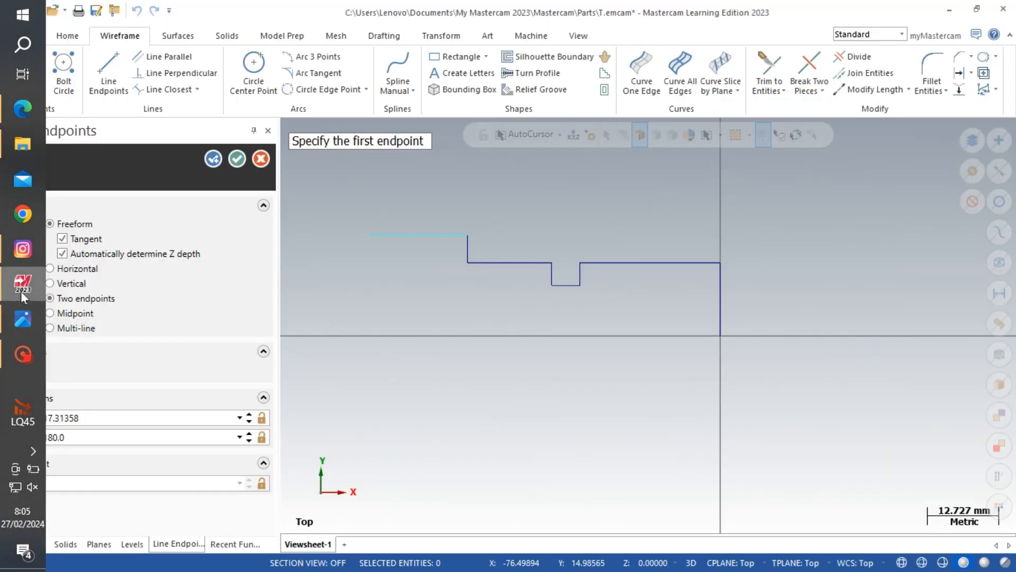
click(96, 418)
text(40)
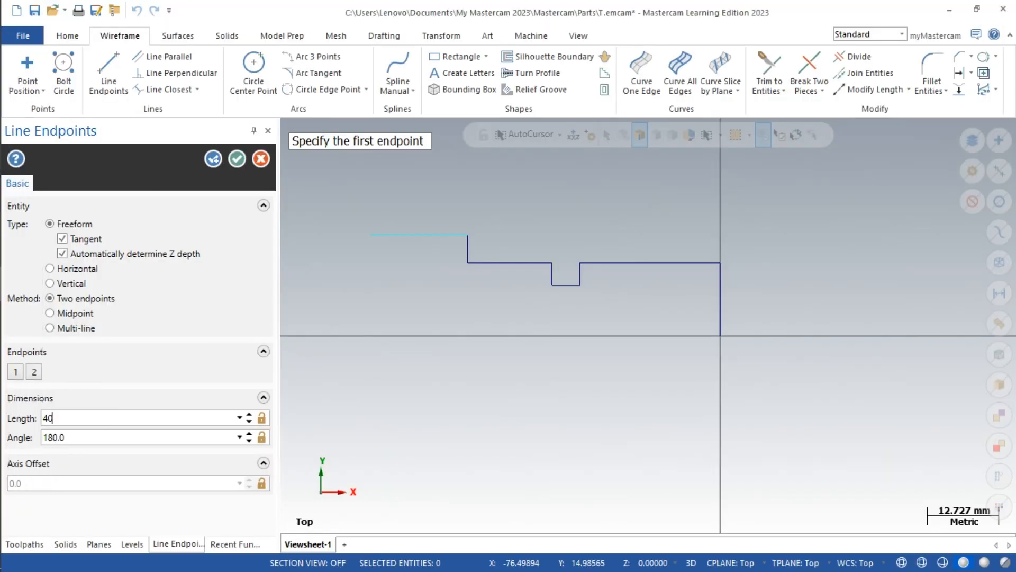
Draw a 2 mm horizontal line from the origin along positive X and finish the line command
click(720, 337)
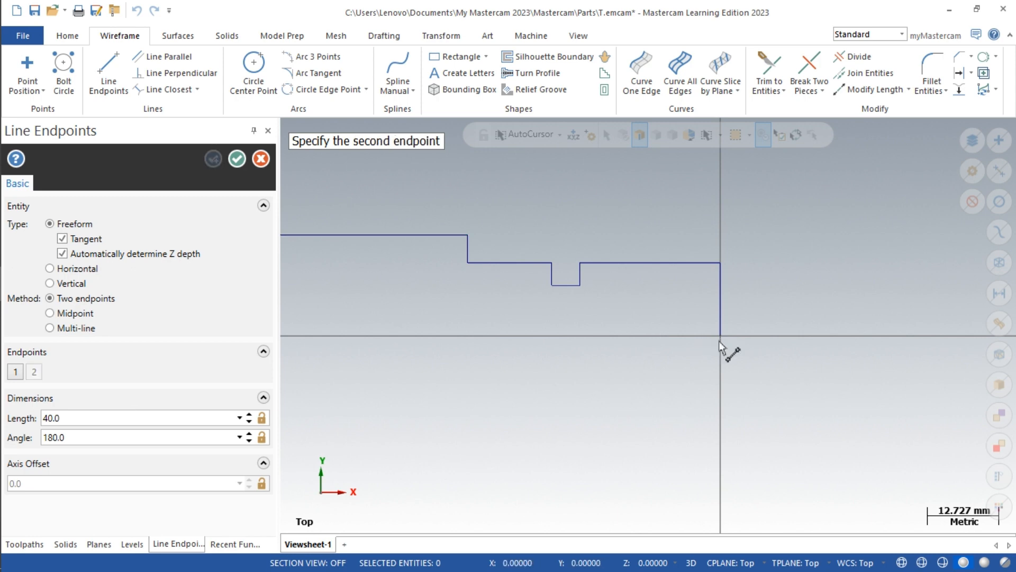
click(741, 338)
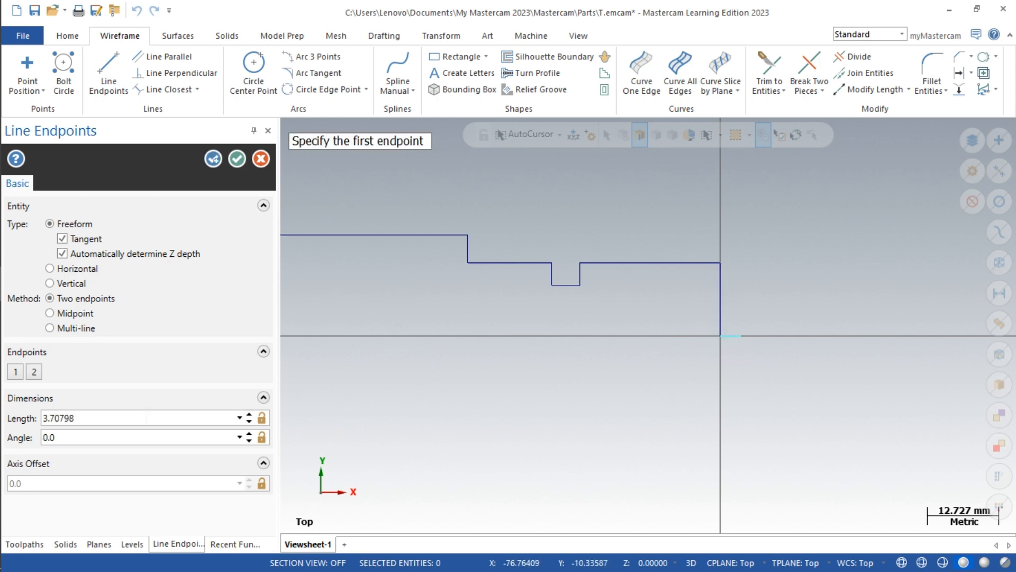
click(146, 418)
text(2)
click(237, 158)
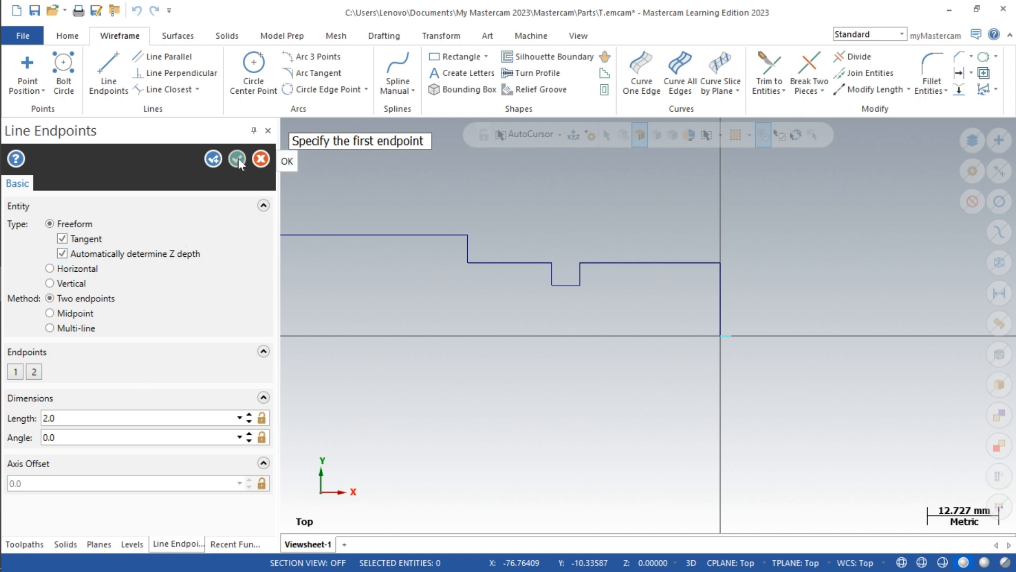
Chamfer the shoulder corner, both upper groove corners and the front end corner by 2 mm using the 1 Distance method
scroll(734, 343, down, 5)
scroll(774, 268, up, 4)
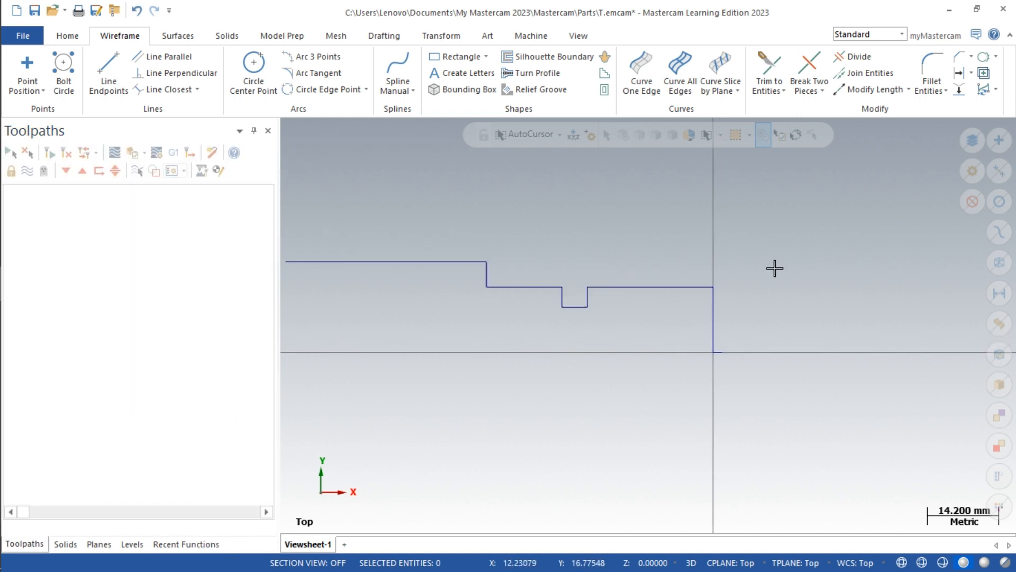
click(962, 58)
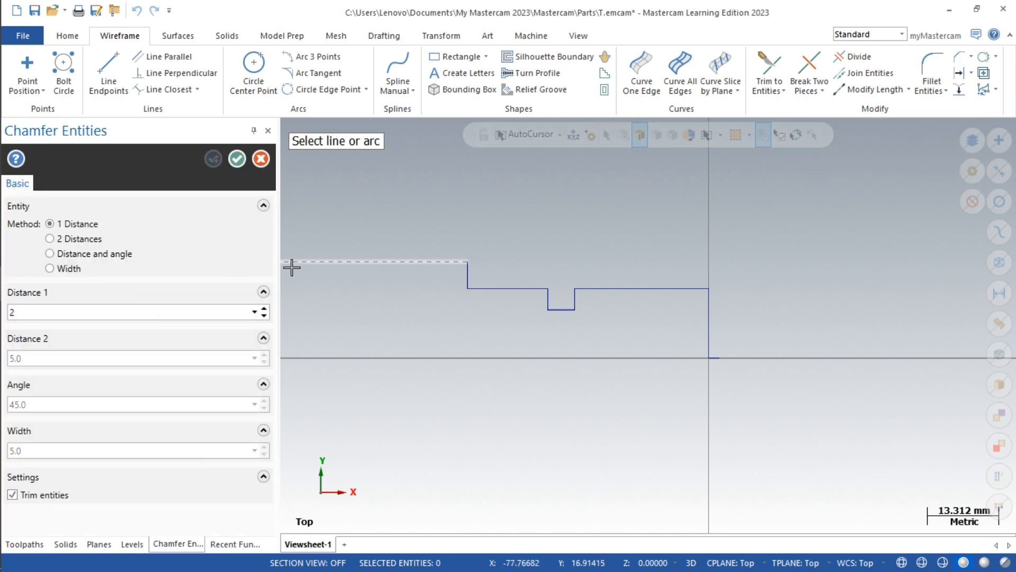
scroll(426, 316, up, 1)
click(462, 255)
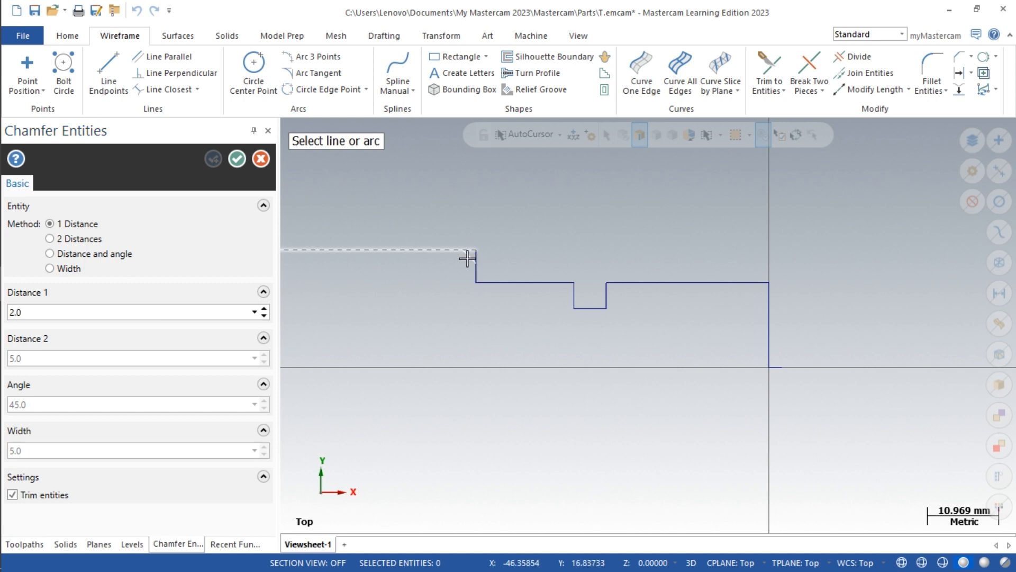
click(474, 263)
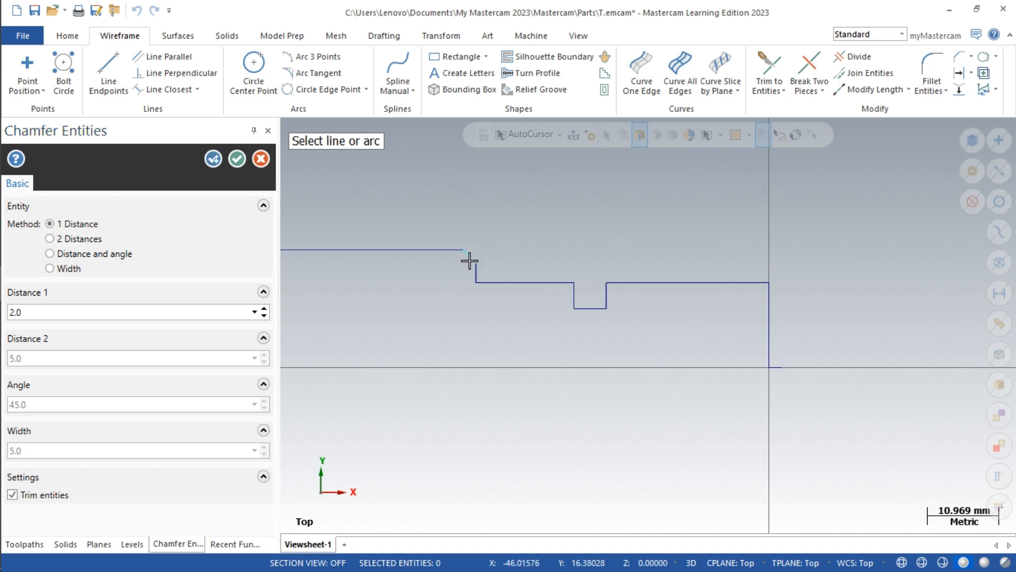
click(554, 282)
click(573, 292)
click(597, 291)
click(617, 283)
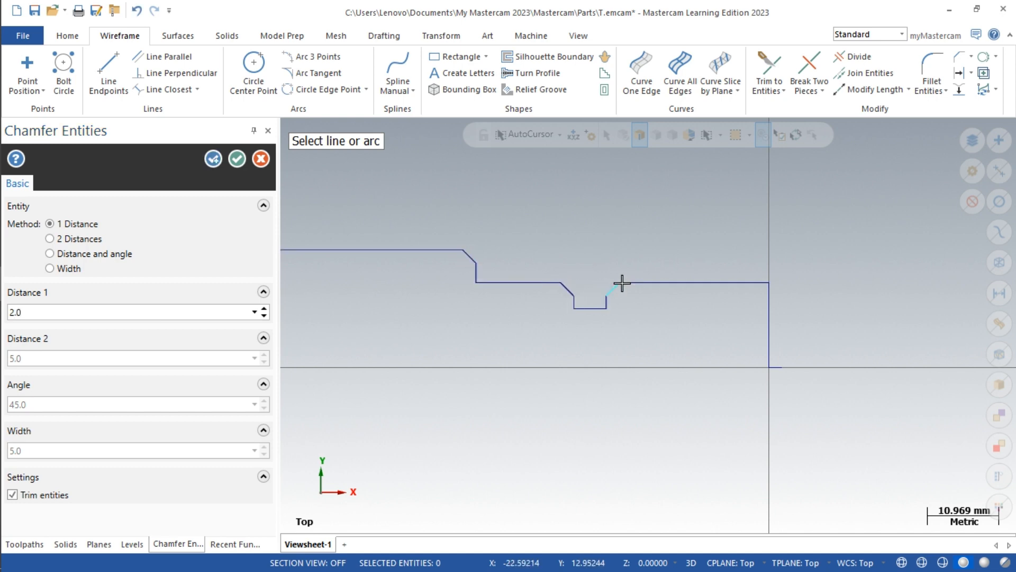
click(752, 282)
click(772, 297)
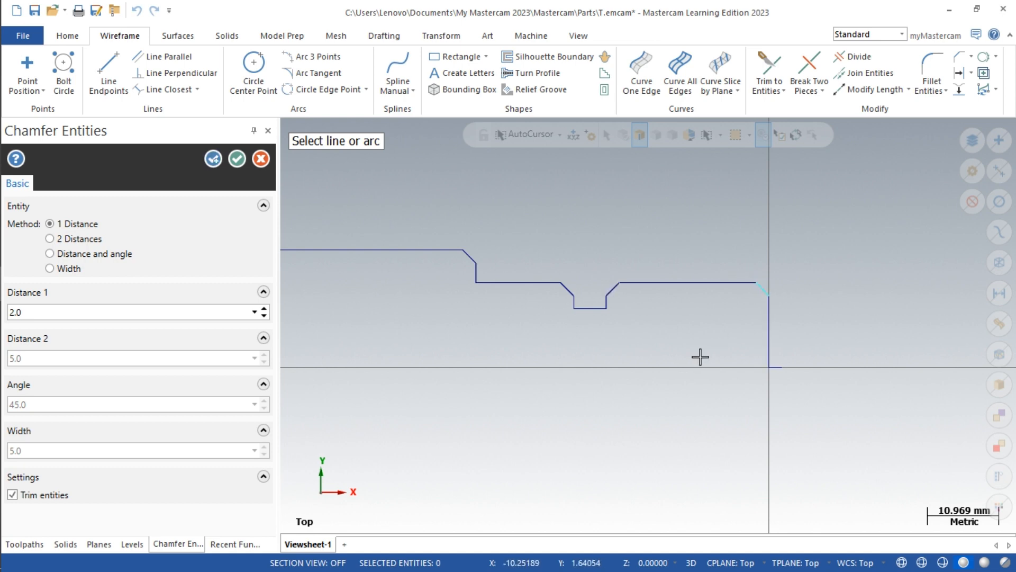
click(237, 160)
Add a machine group with the default lathe machine
scroll(622, 236, down, 4)
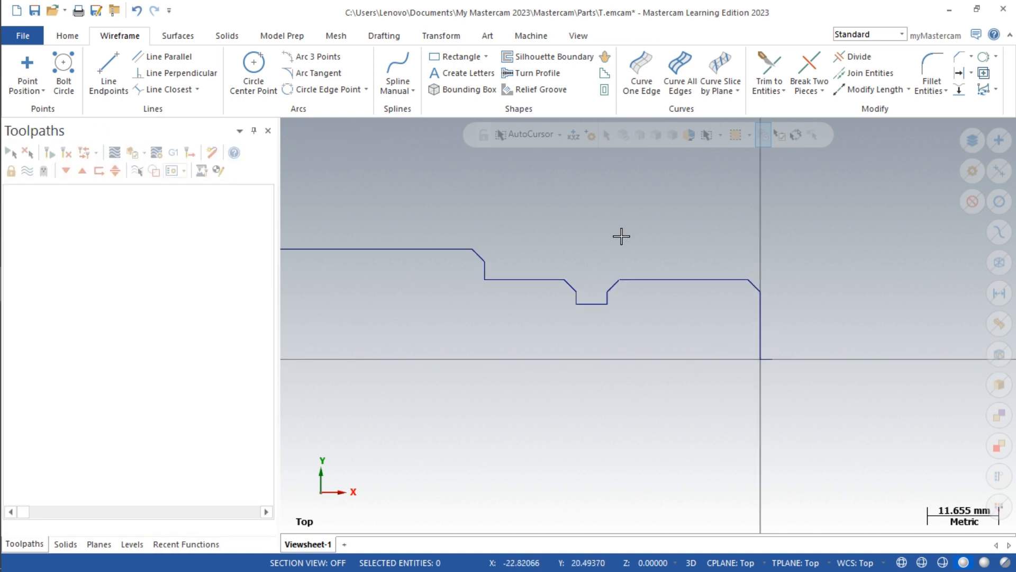
scroll(601, 336, up, 2)
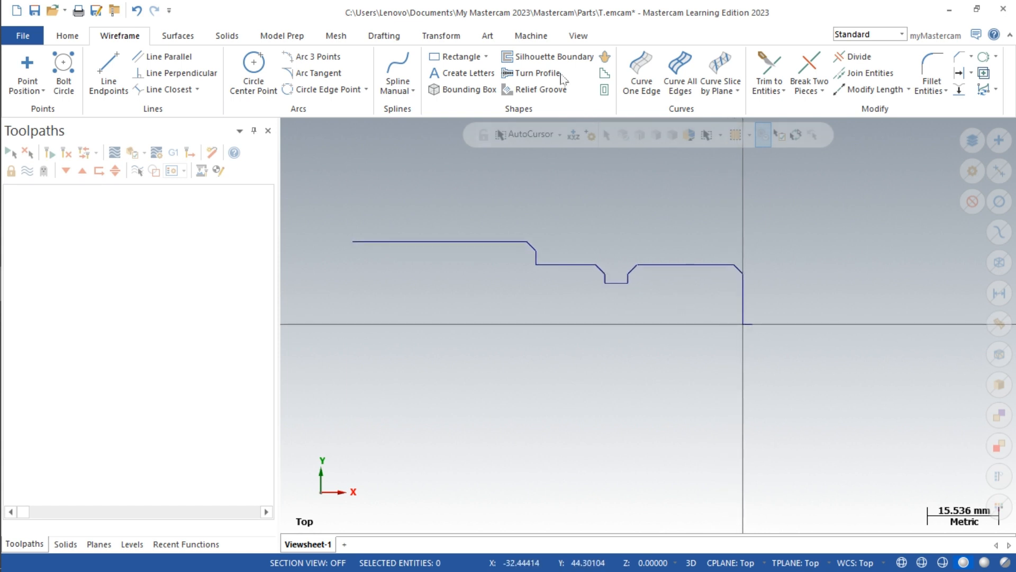
click(525, 38)
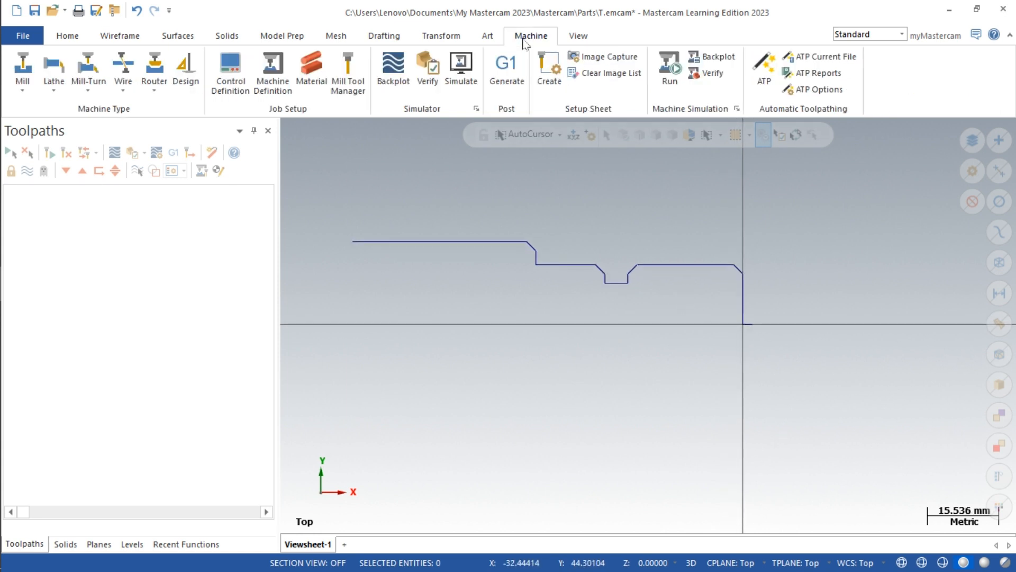
click(56, 86)
click(61, 108)
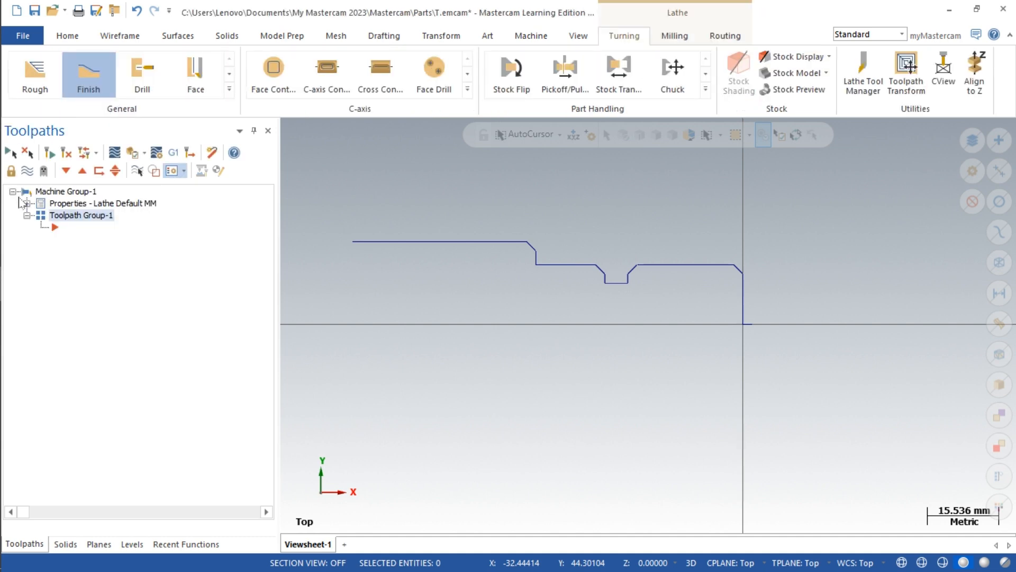
Define the left-spindle stock as a 36 mm OD, 87 mm long cylinder from two points: the front line's outer end and the profile's rear end
click(27, 203)
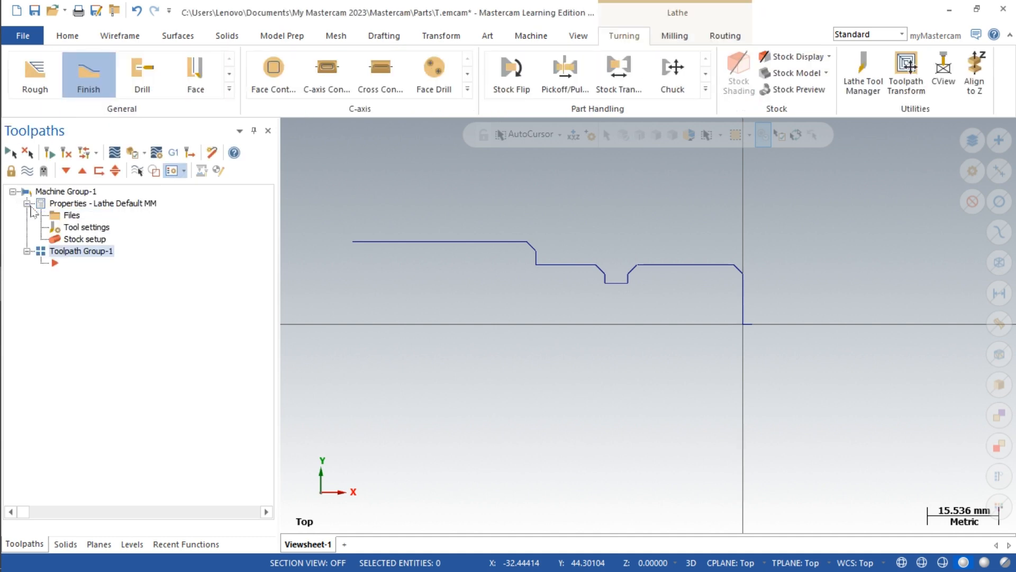
double_click(98, 241)
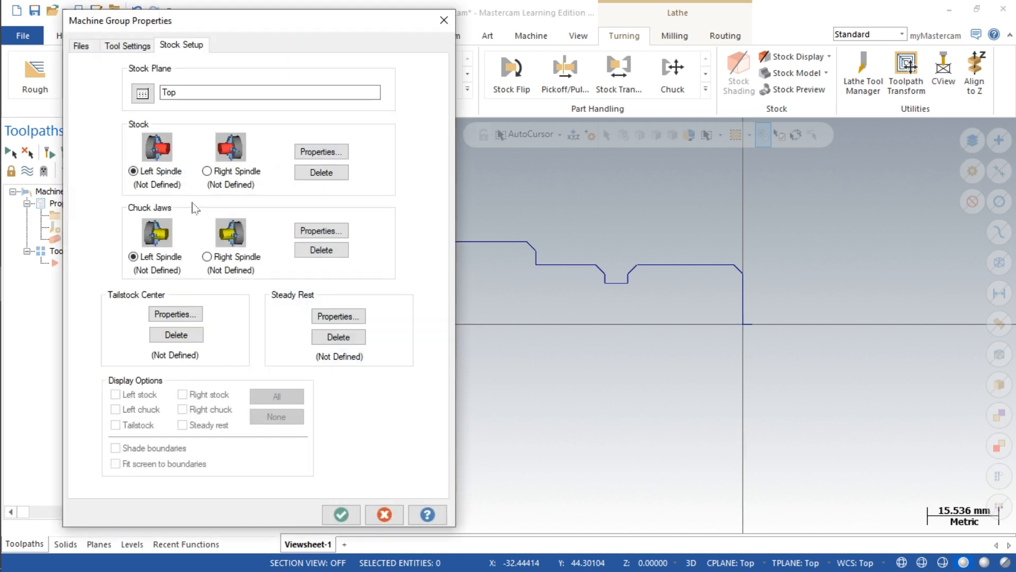
click(300, 150)
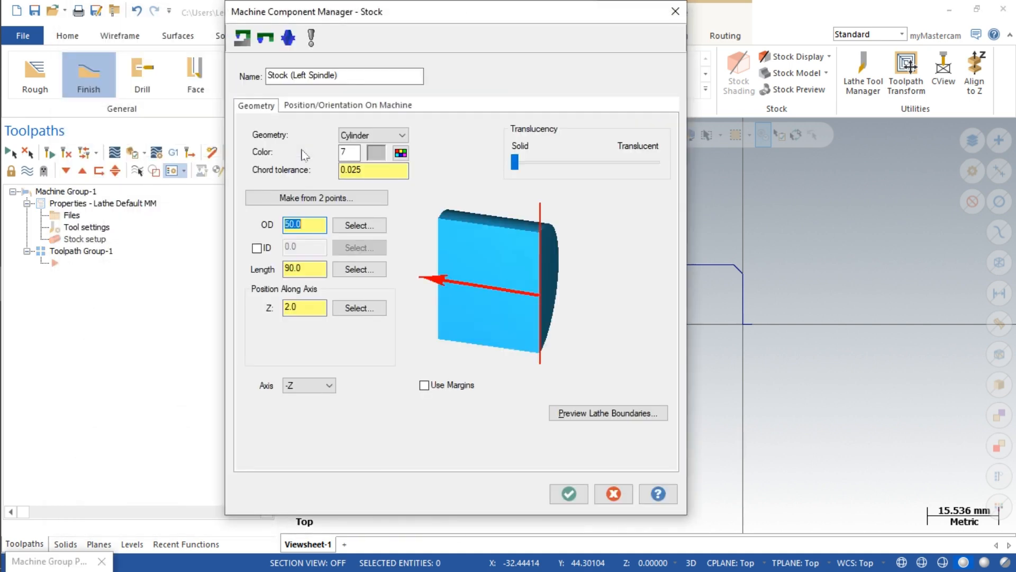
click(289, 200)
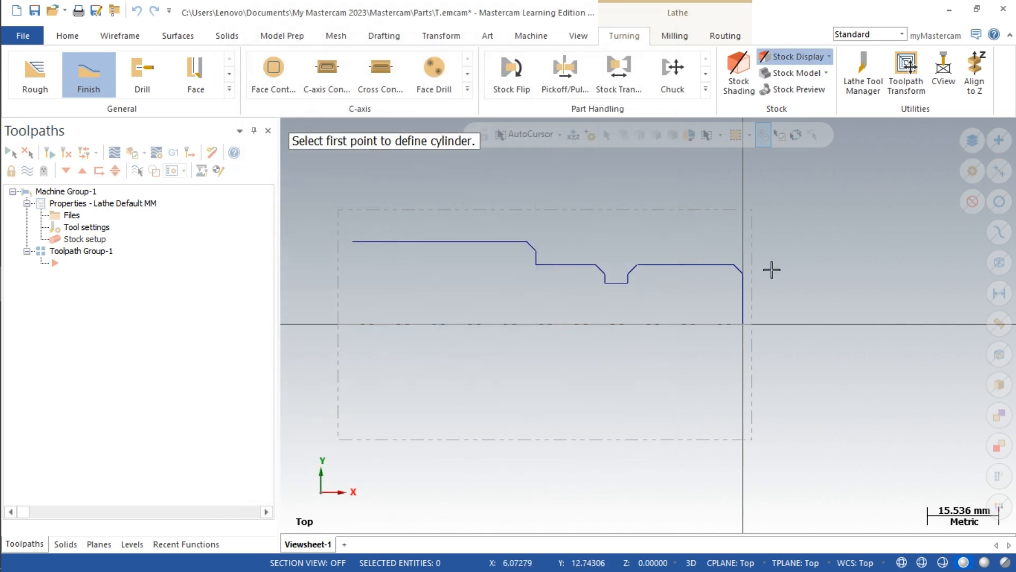
click(753, 324)
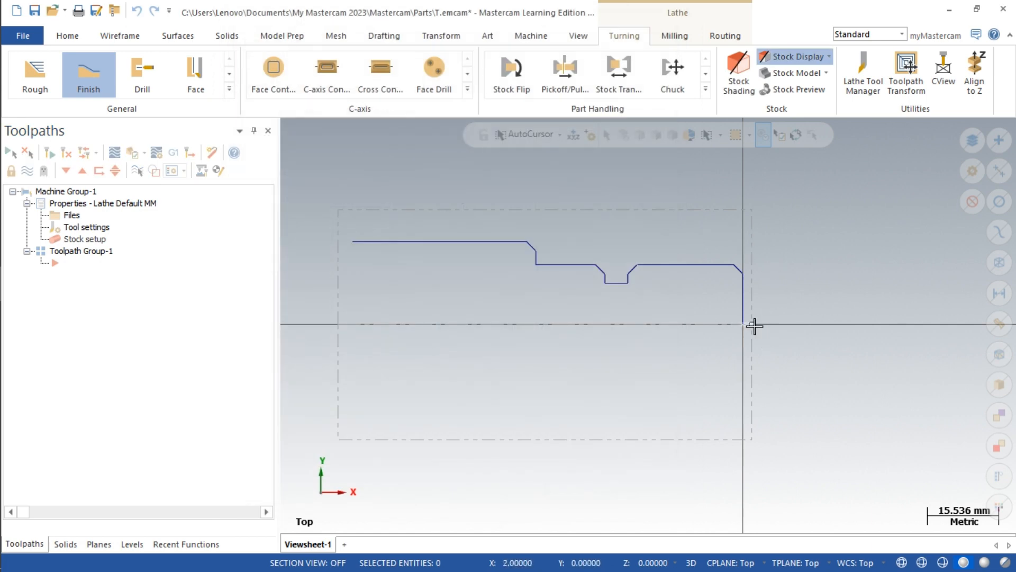
click(353, 241)
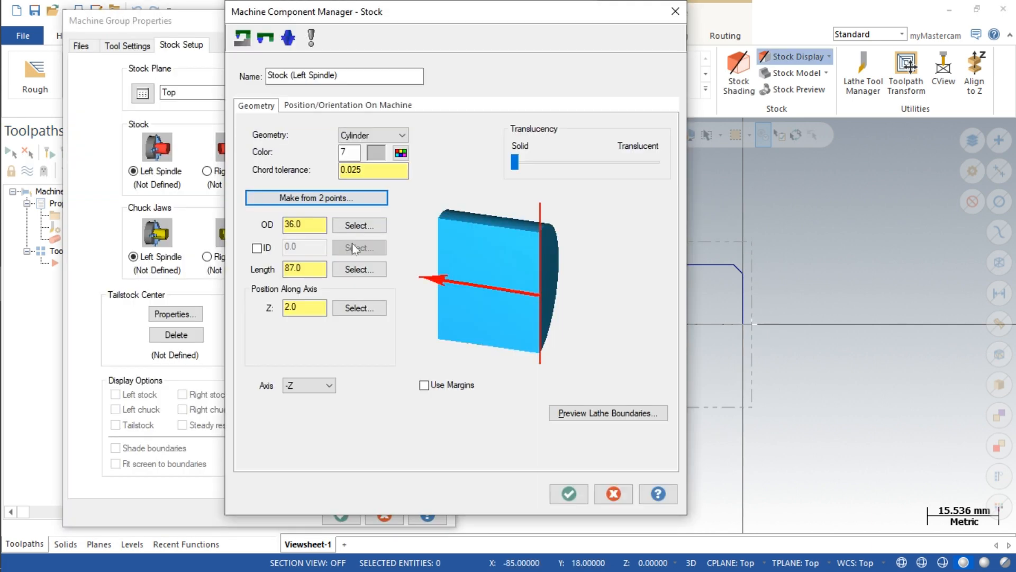
click(561, 491)
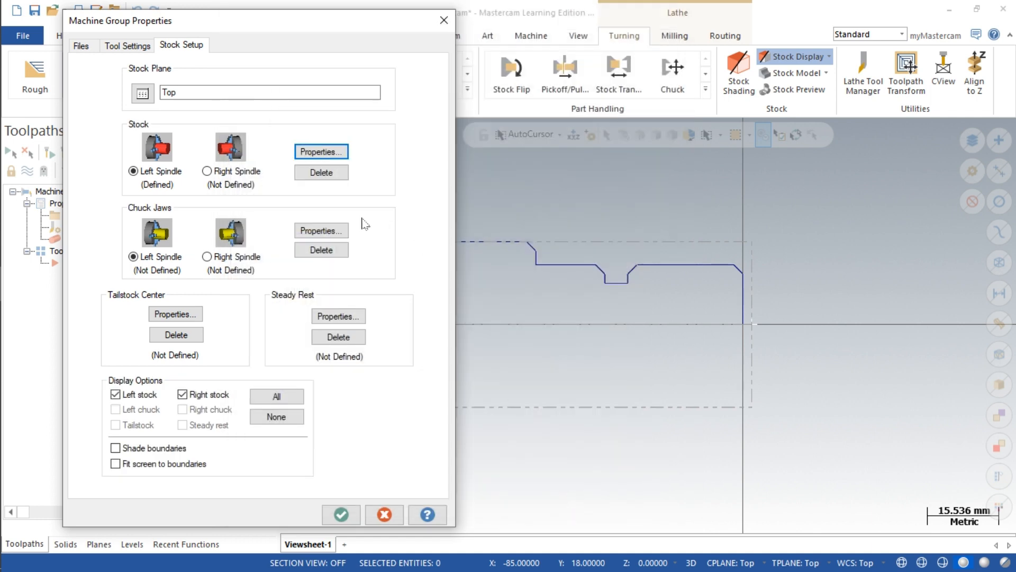
Define the left-spindle chuck jaws positioned from stock with a 25 mm grip length and accept the machine group properties
click(340, 231)
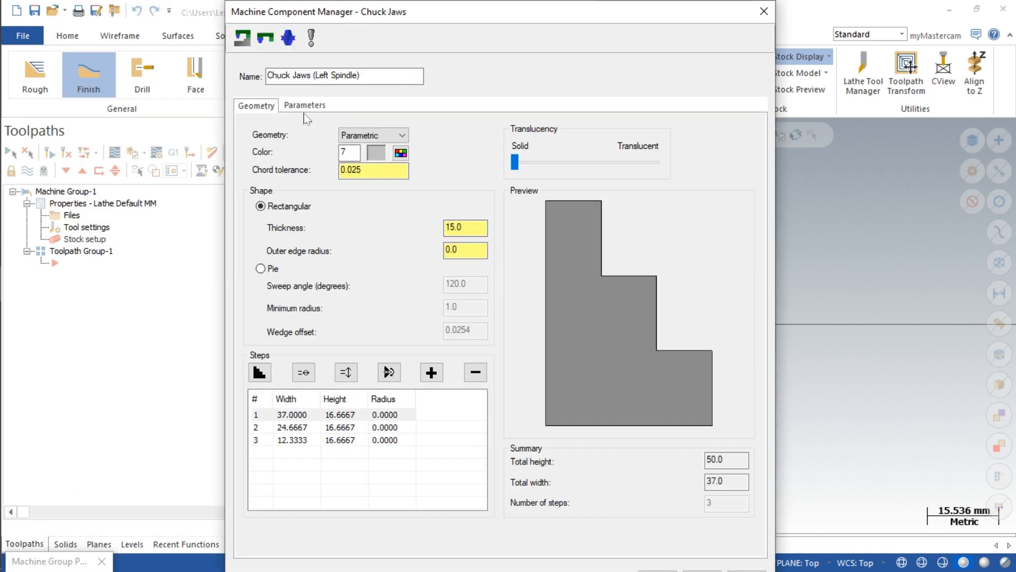
click(304, 106)
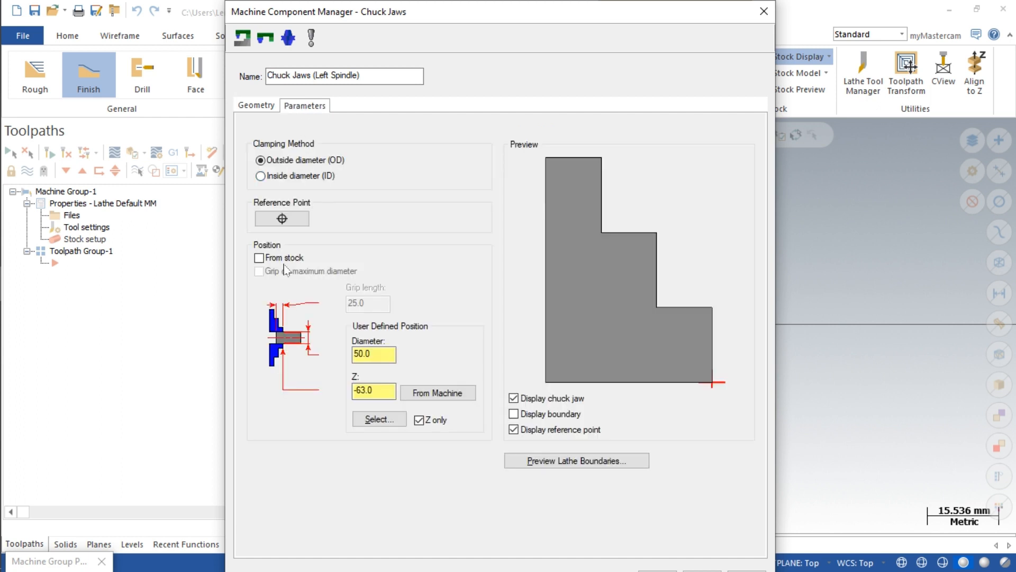
click(284, 258)
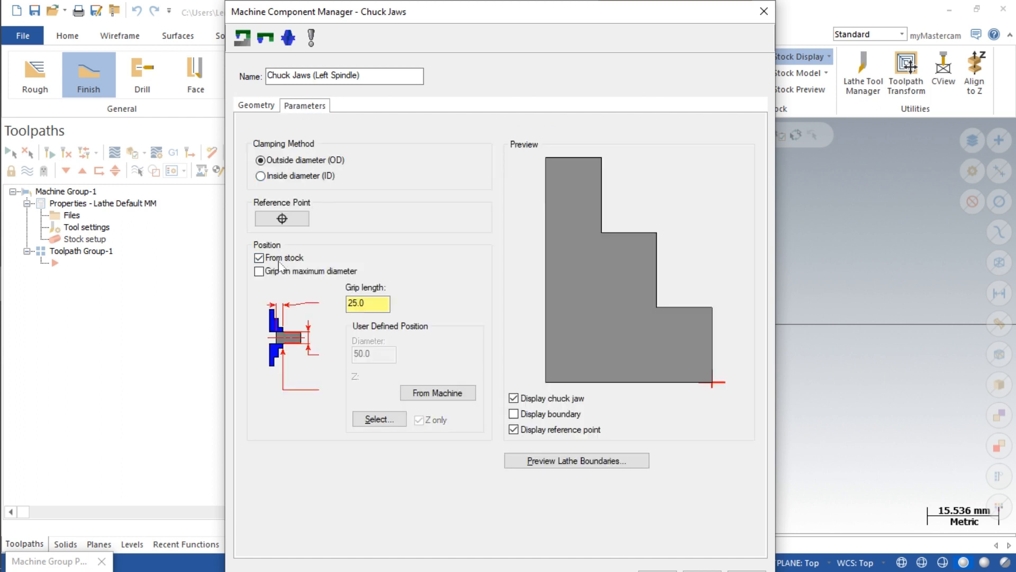
click(377, 305)
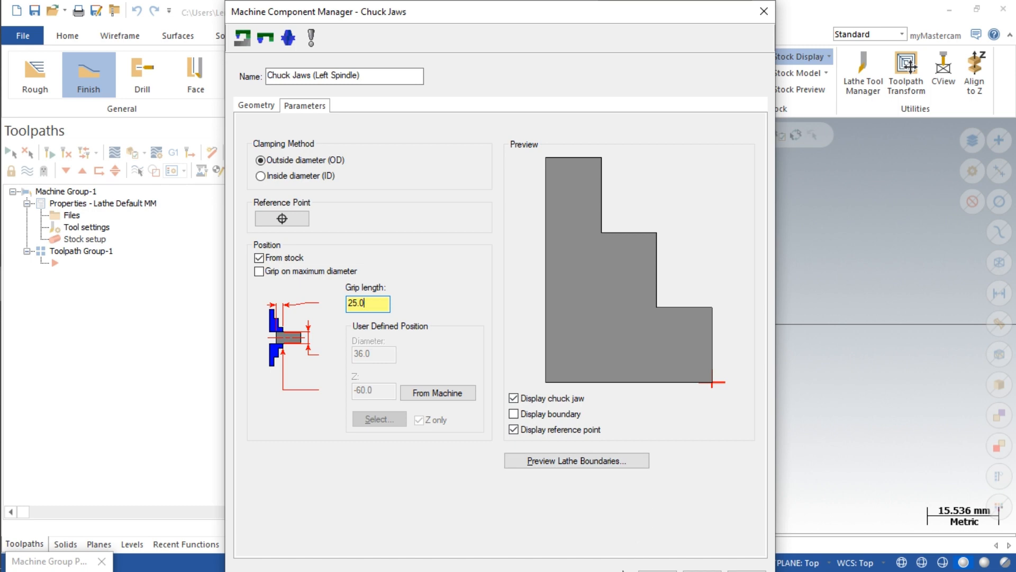
click(656, 570)
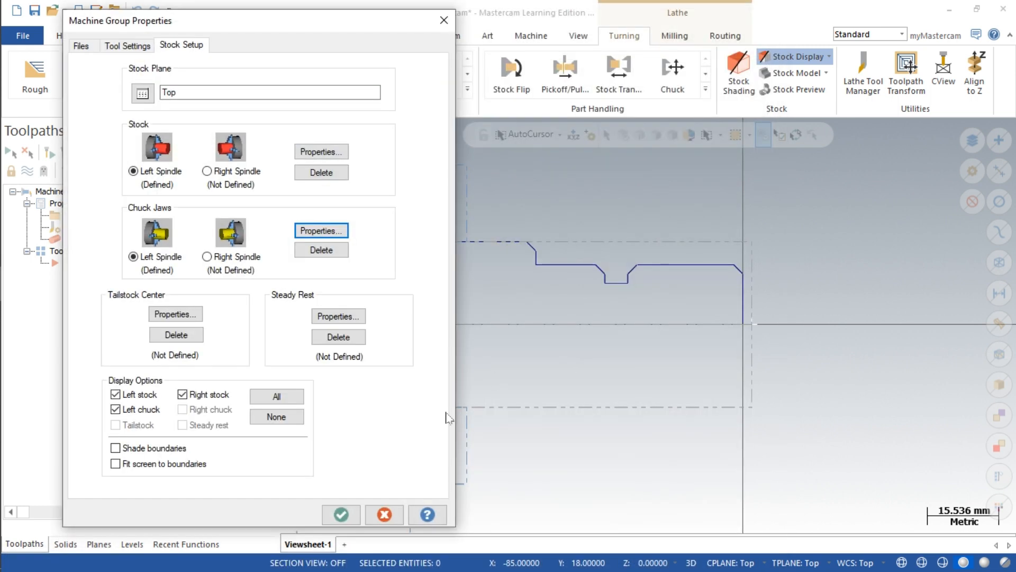
click(340, 514)
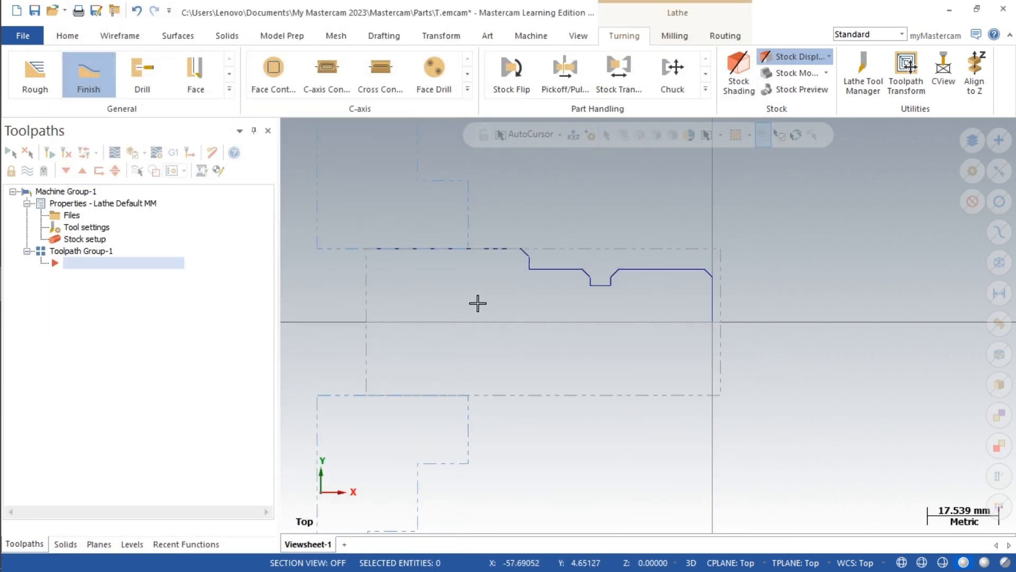
Create a Face toolpath with the T0101 OD rough right tool and set its spindle speed to 500 RPM
scroll(596, 307, up, 1)
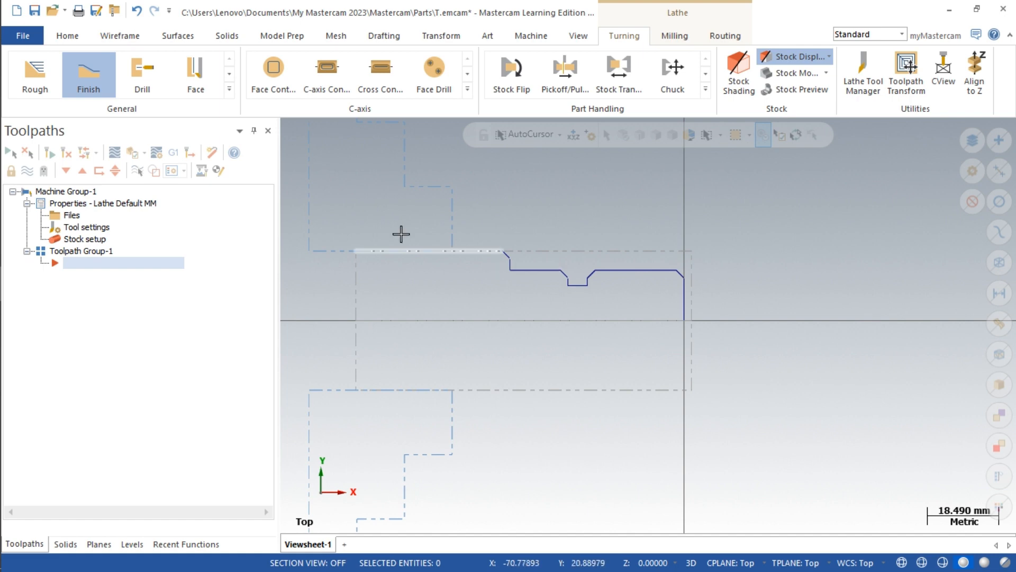
click(192, 89)
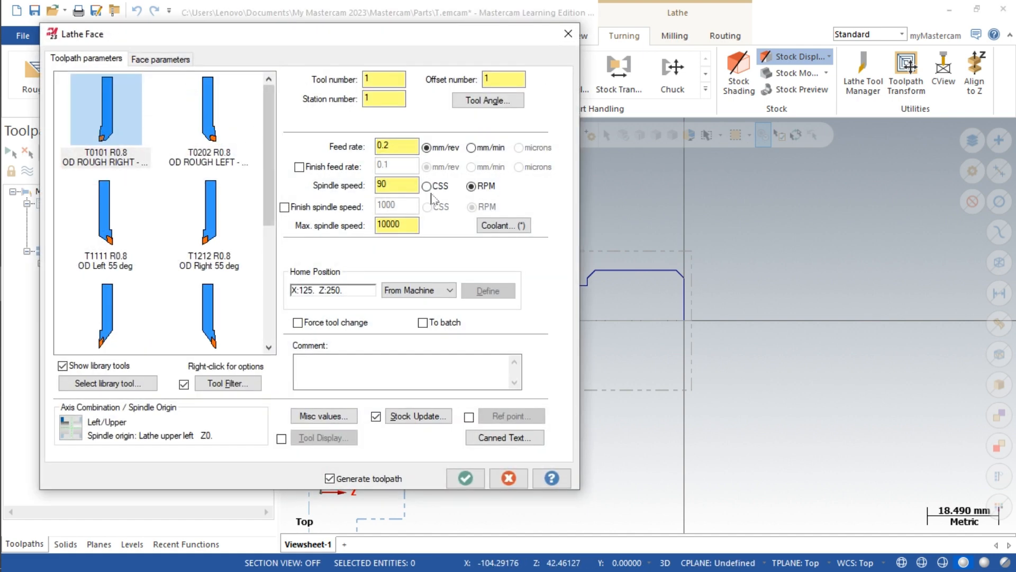
drag(412, 185, 371, 186)
text(500)
click(406, 225)
click(396, 144)
click(156, 60)
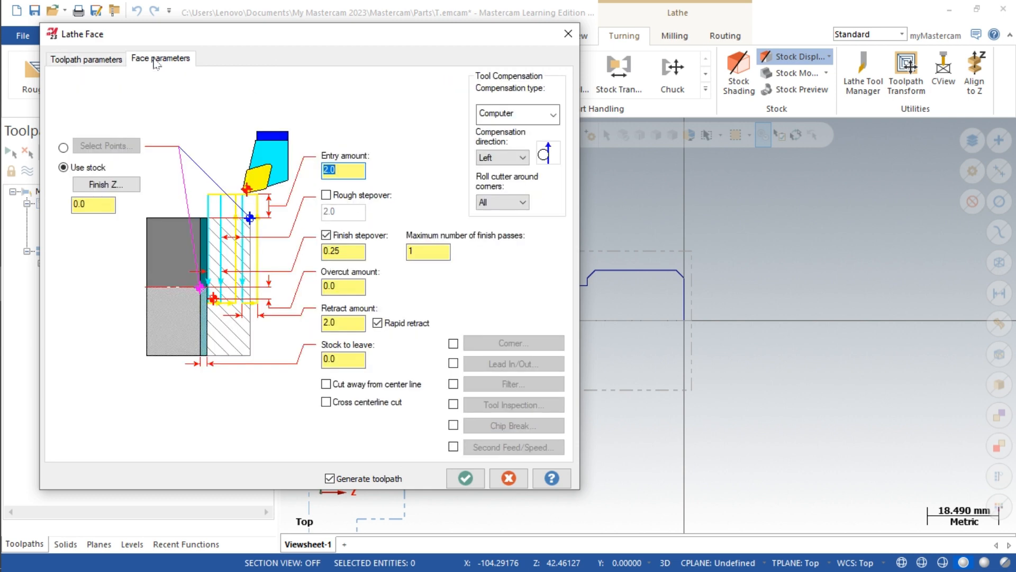
Enable a 0.5 mm rough stepover for facing and generate the toolpath
click(326, 195)
key(Tab)
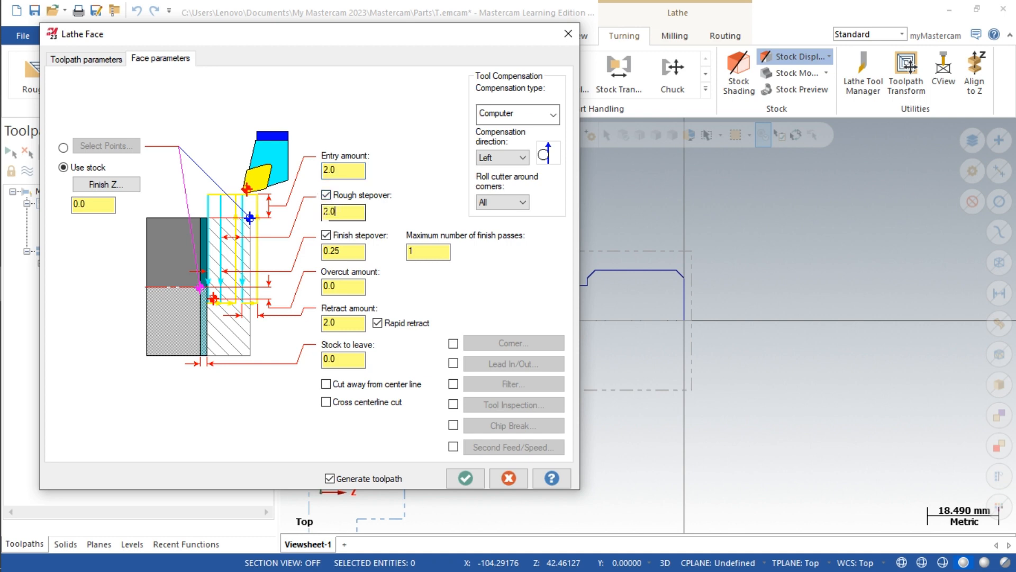
text(0.5)
click(465, 478)
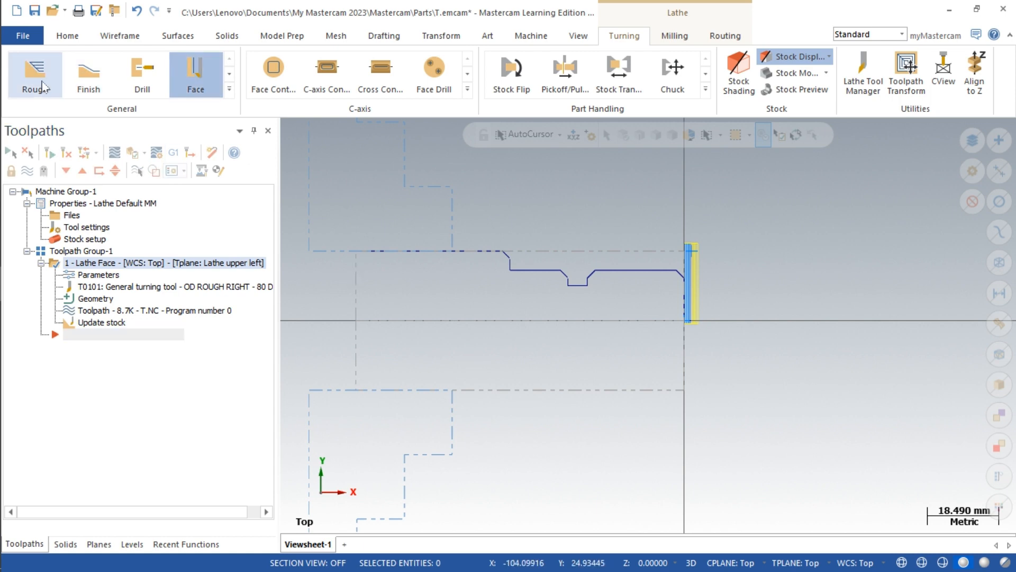
Start a Rough toolpath and chain the profile from the front end chamfer to the shoulder chamfer
click(41, 86)
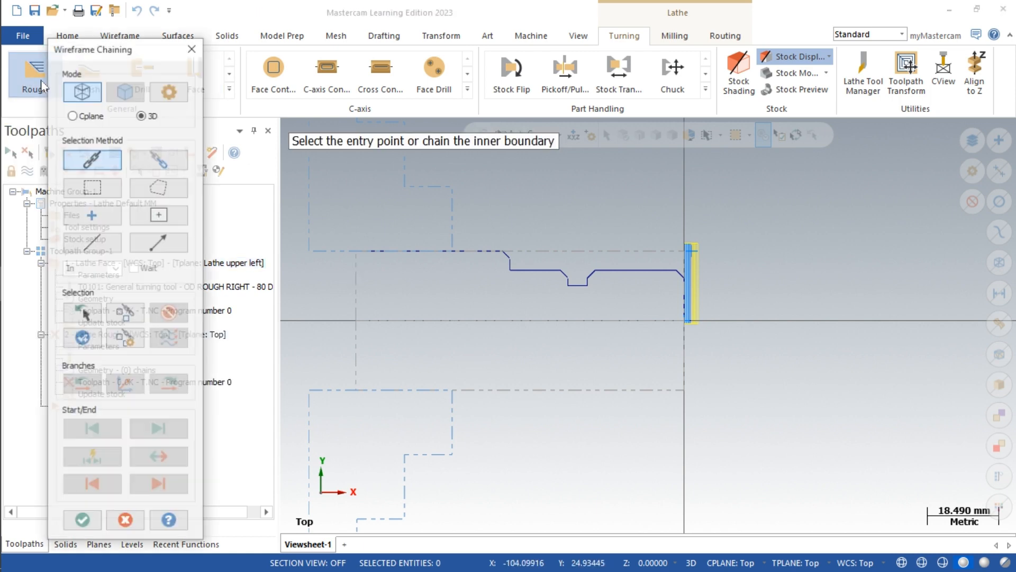
scroll(685, 275, up, 5)
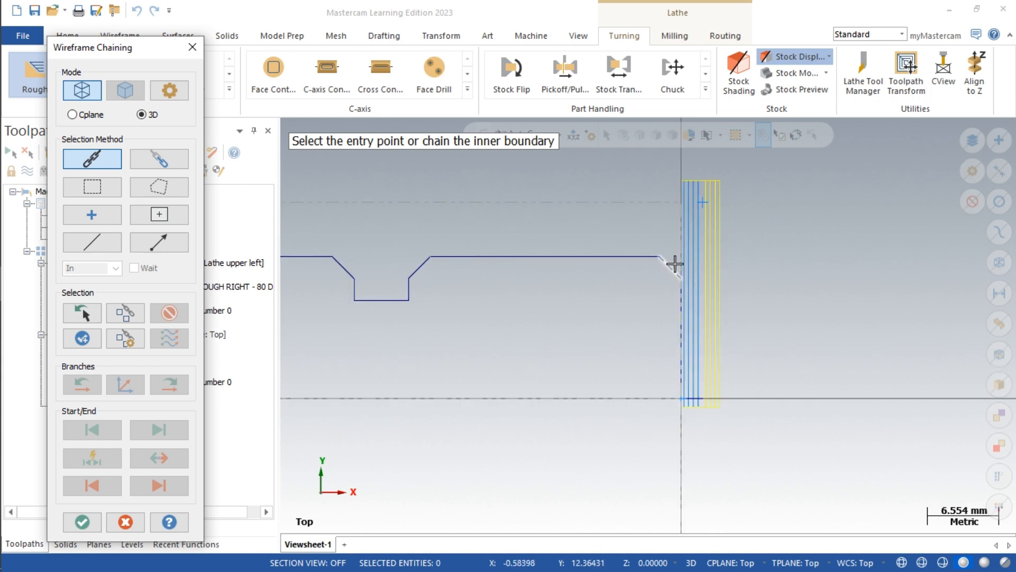
click(673, 275)
scroll(809, 308, down, 2)
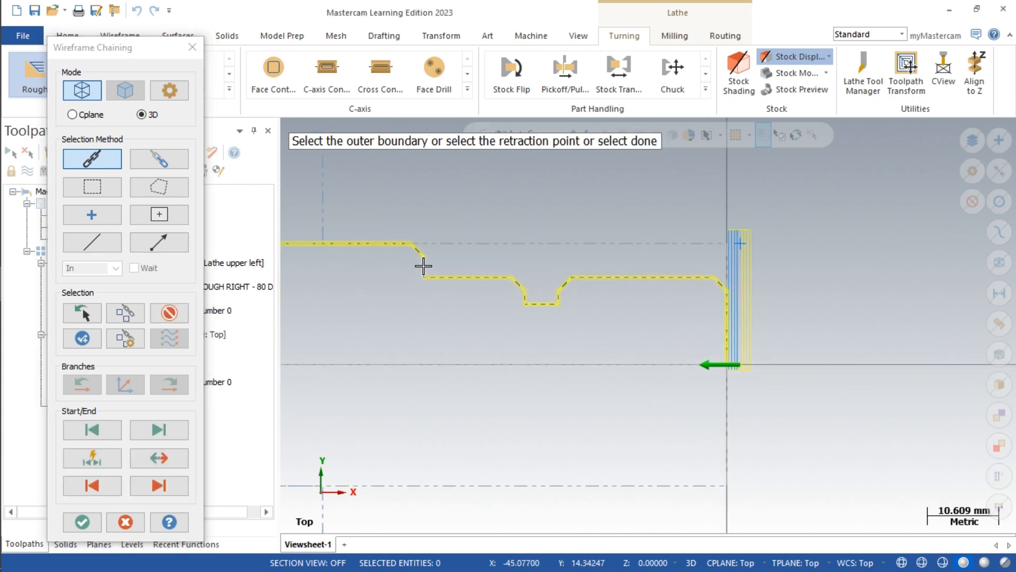
click(414, 246)
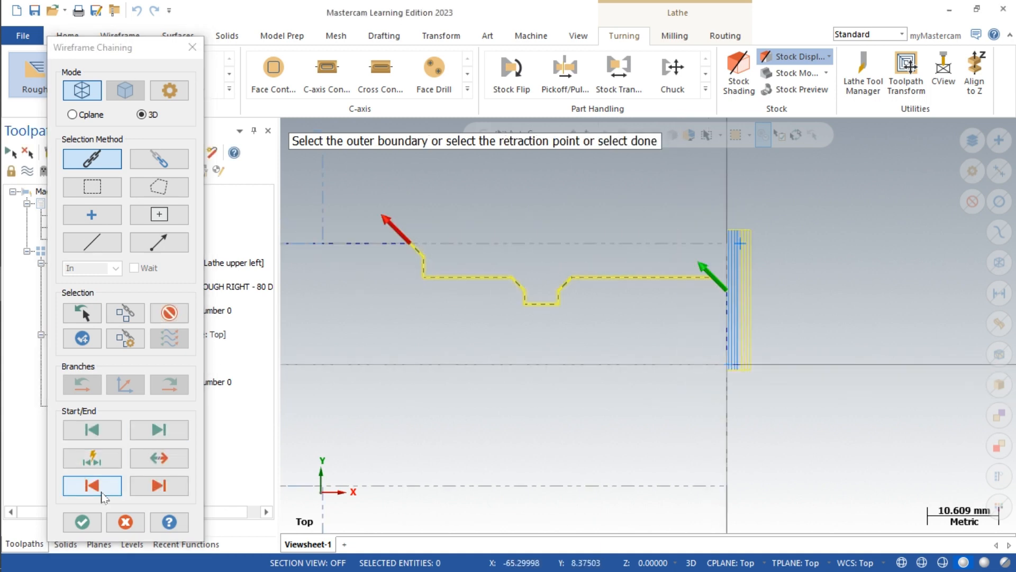
click(89, 522)
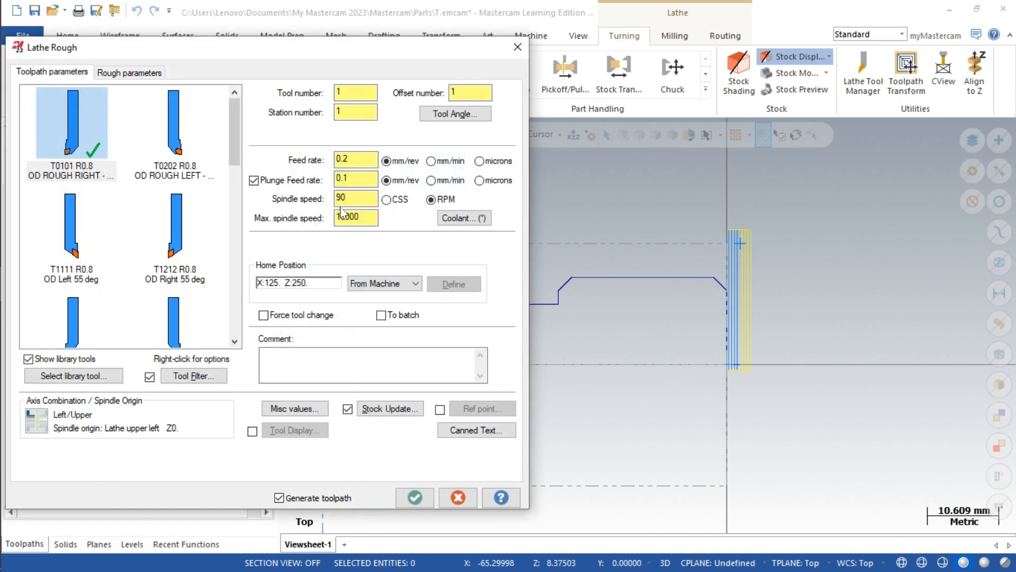
Set roughing to 500 RPM with equal steps and a 0.5 mm depth of cut, and generate the toolpath
click(353, 198)
text(500)
click(369, 216)
click(129, 72)
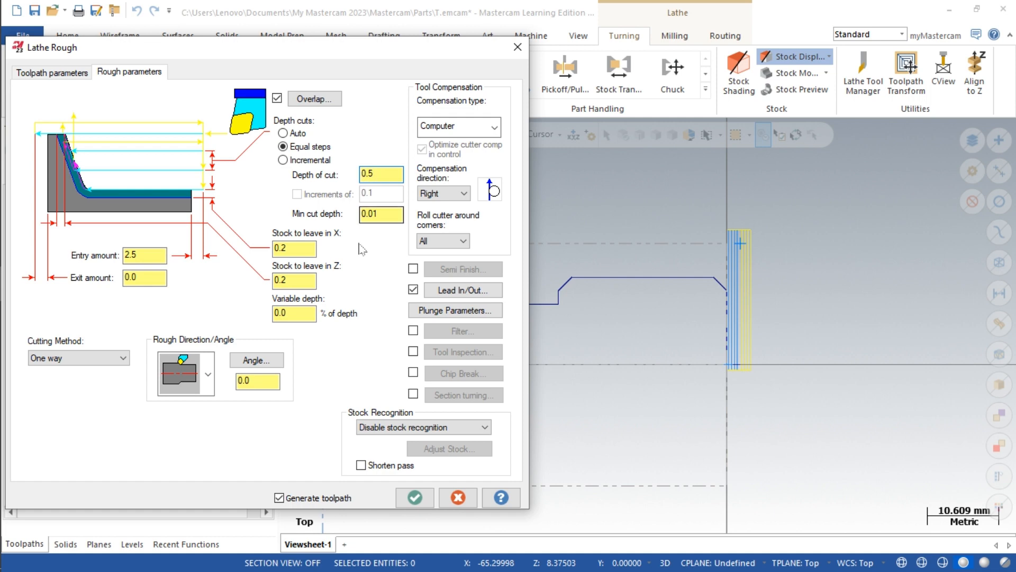
key(Return)
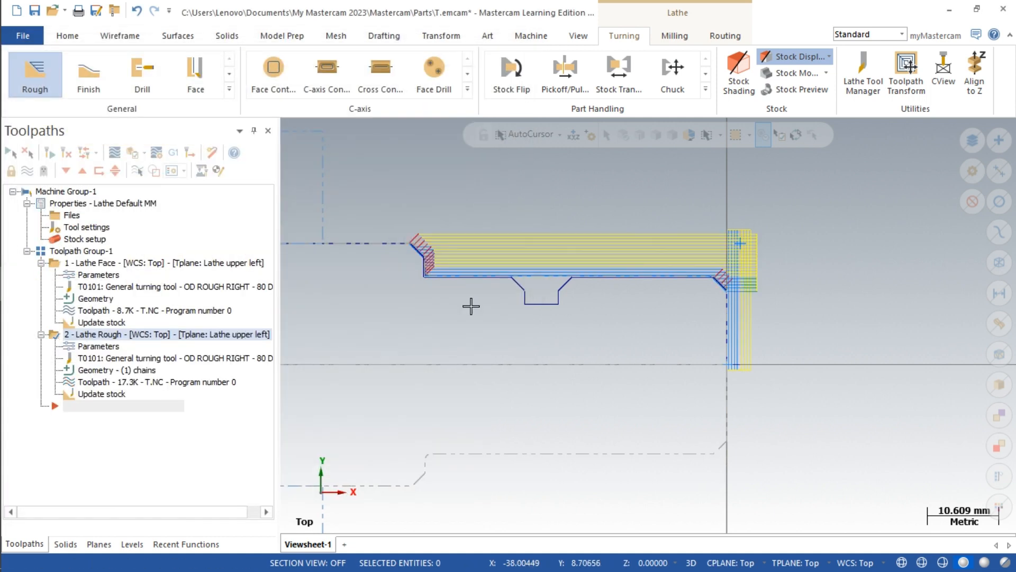
Start a Finish toolpath and chain the same contour from the front end chamfer to the shoulder chamfer
click(101, 91)
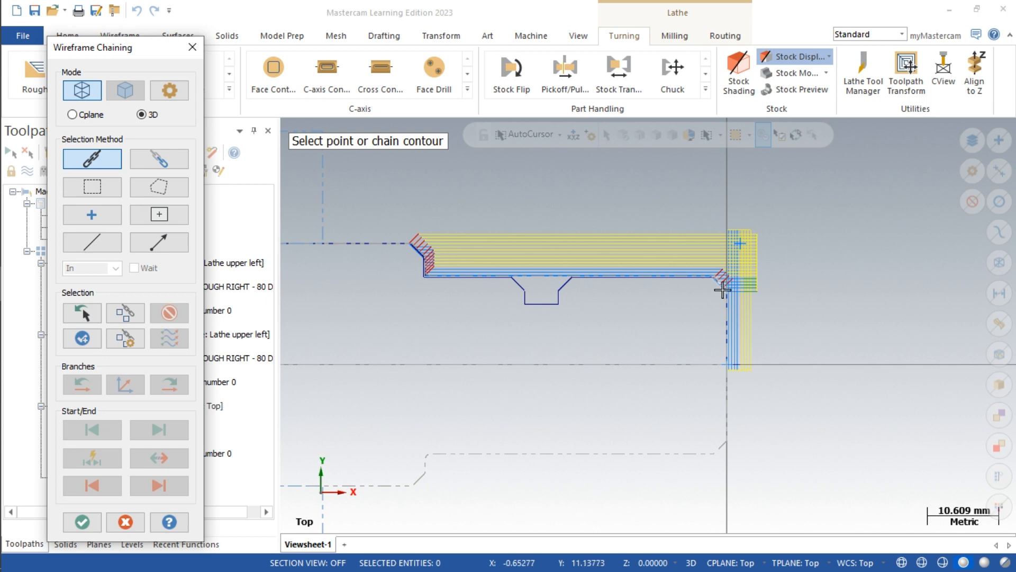
click(722, 289)
click(416, 247)
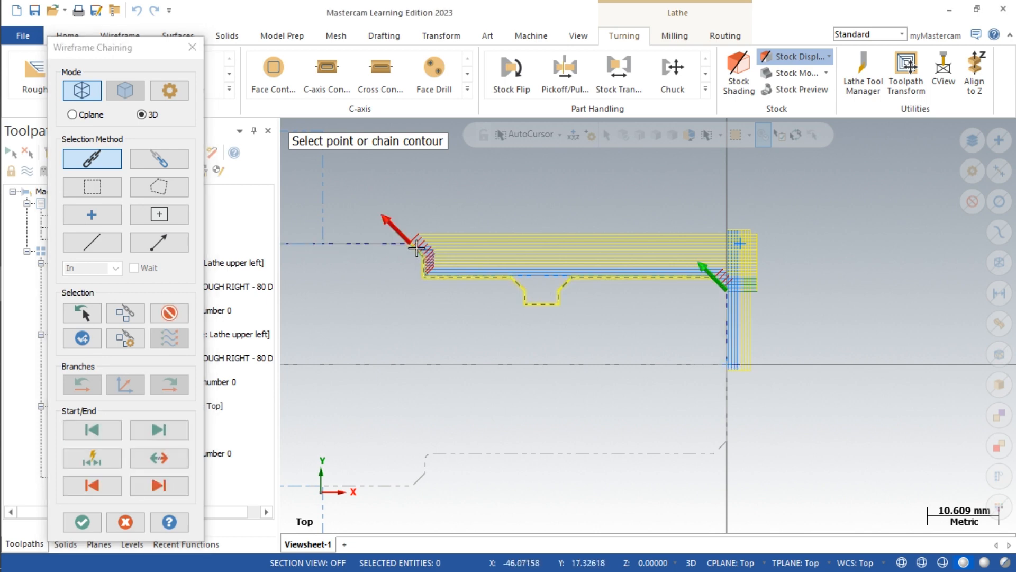
click(82, 522)
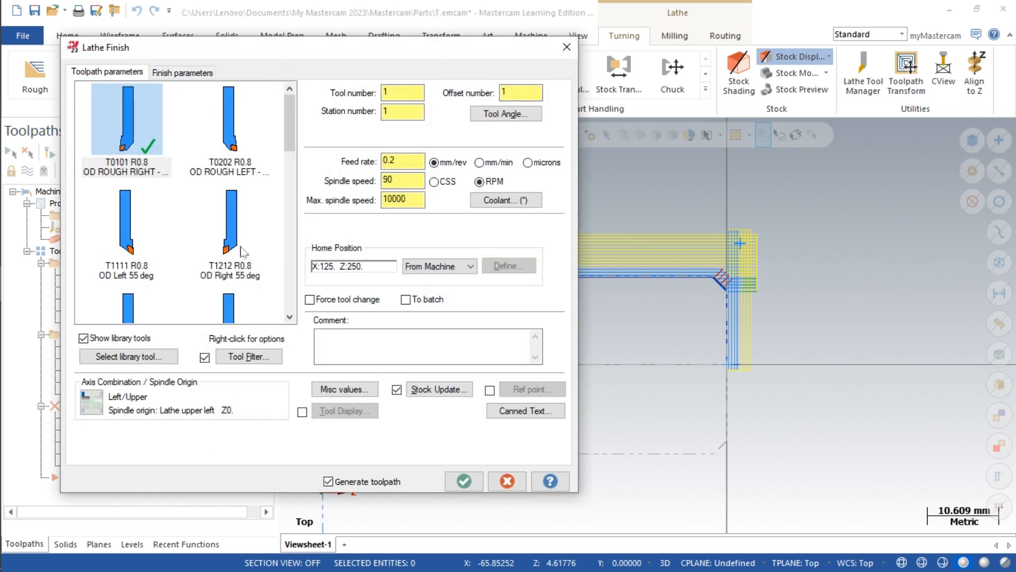
Generate the finish toolpath with T2121 OD finish right as tool 2, 700 RPM, 1000 maximum speed, 0.15 mm/rev feed and 0.2 mm stepover
click(112, 306)
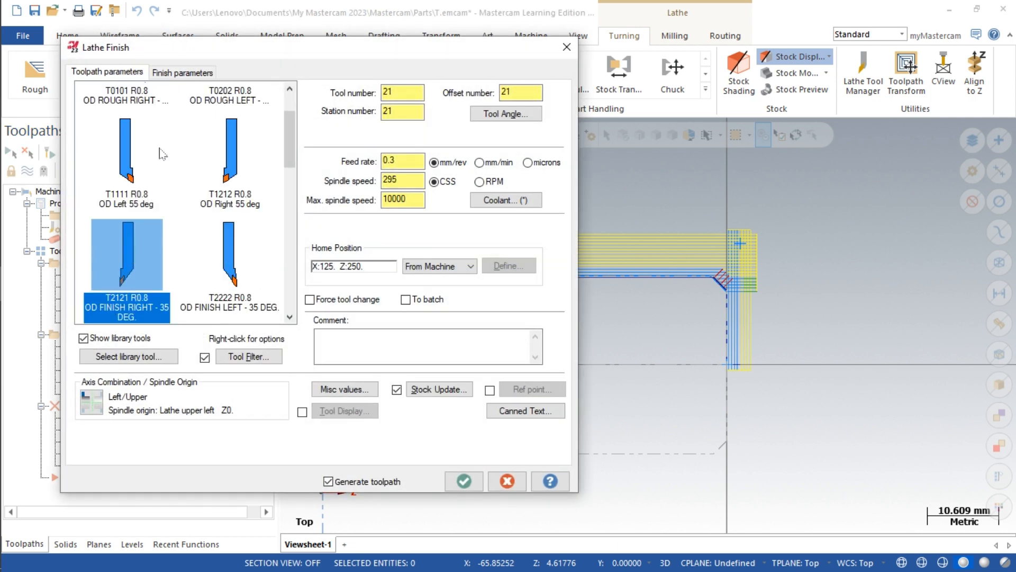
click(401, 91)
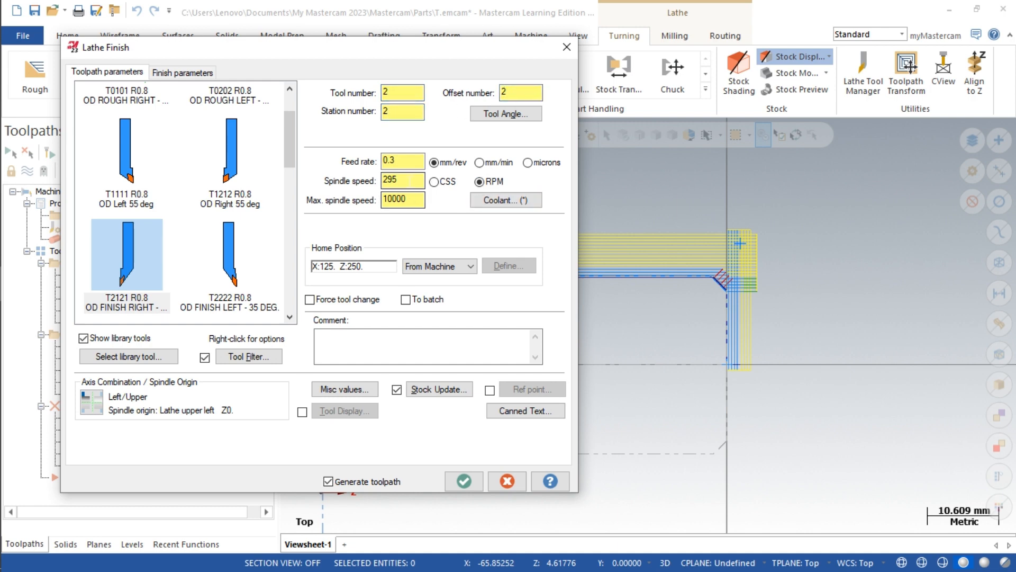
double_click(390, 179)
click(206, 75)
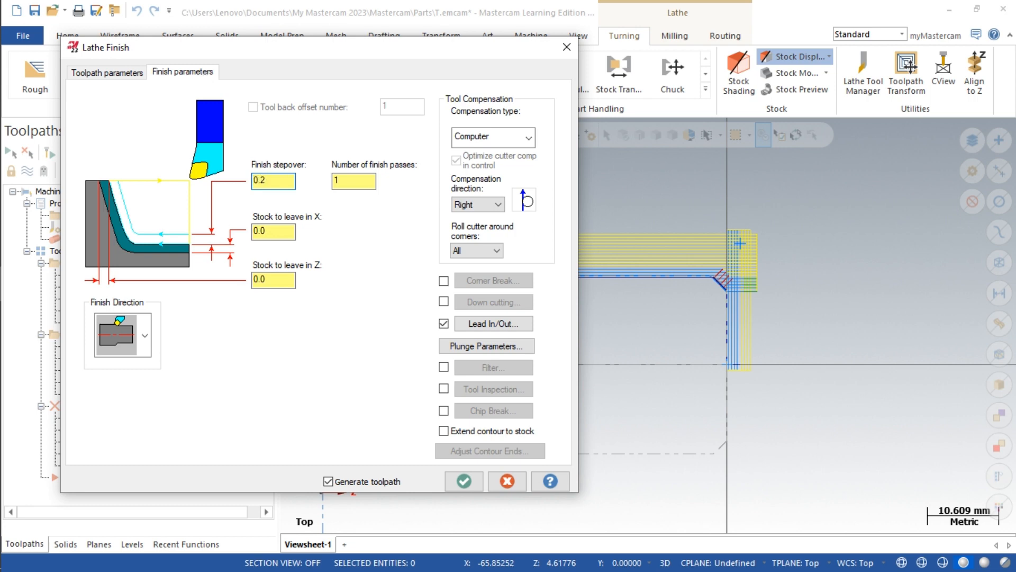
click(116, 74)
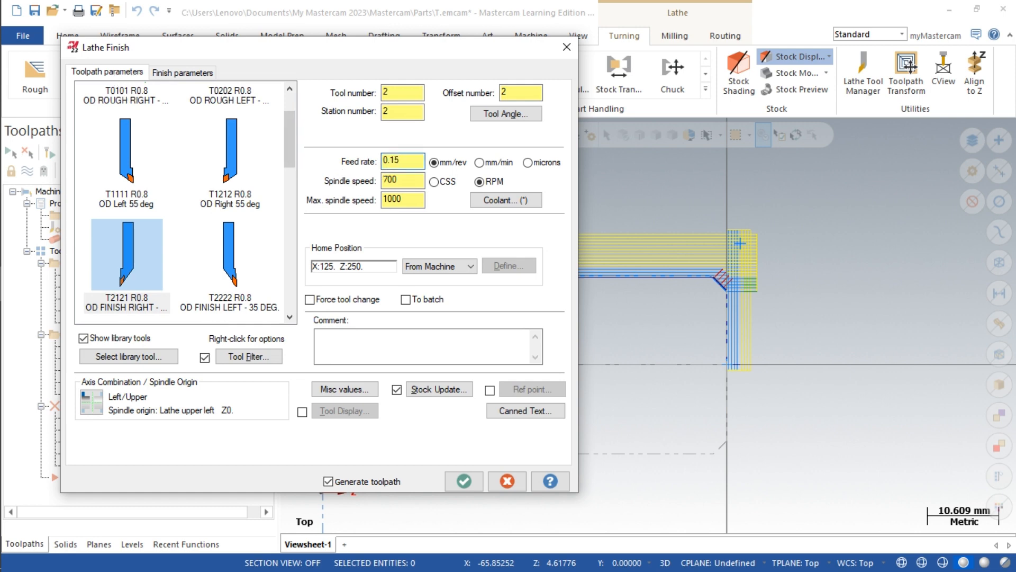
click(464, 481)
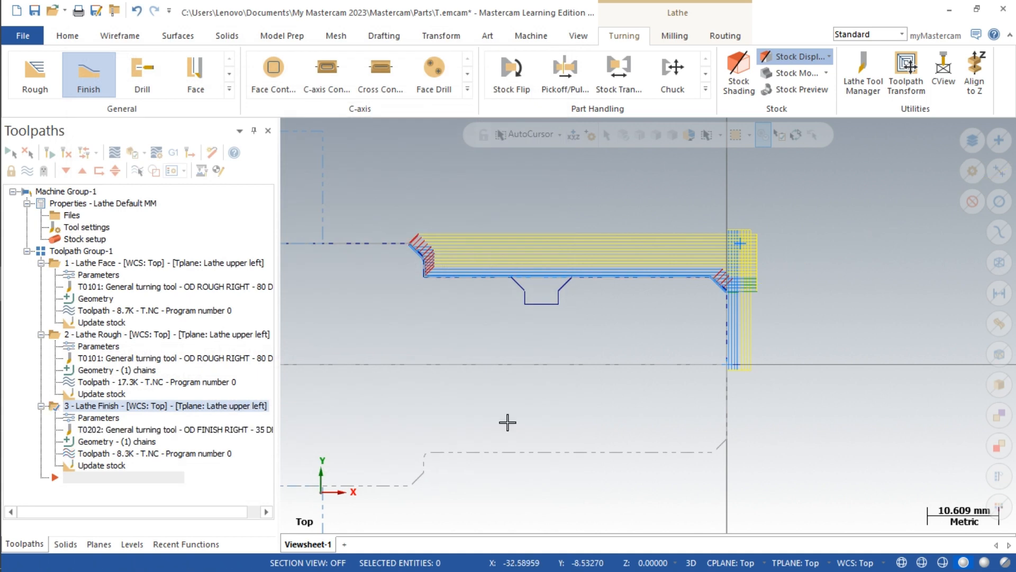
Start a Groove toolpath defined by chain and chain the groove profile from its front chamfer to its rear chamfer
scroll(495, 301, up, 1)
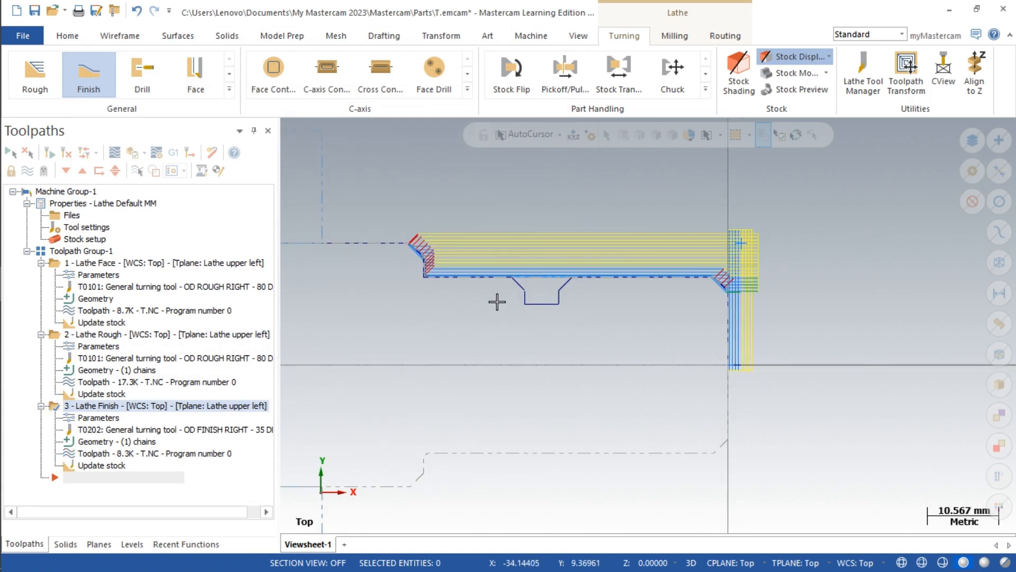
click(230, 75)
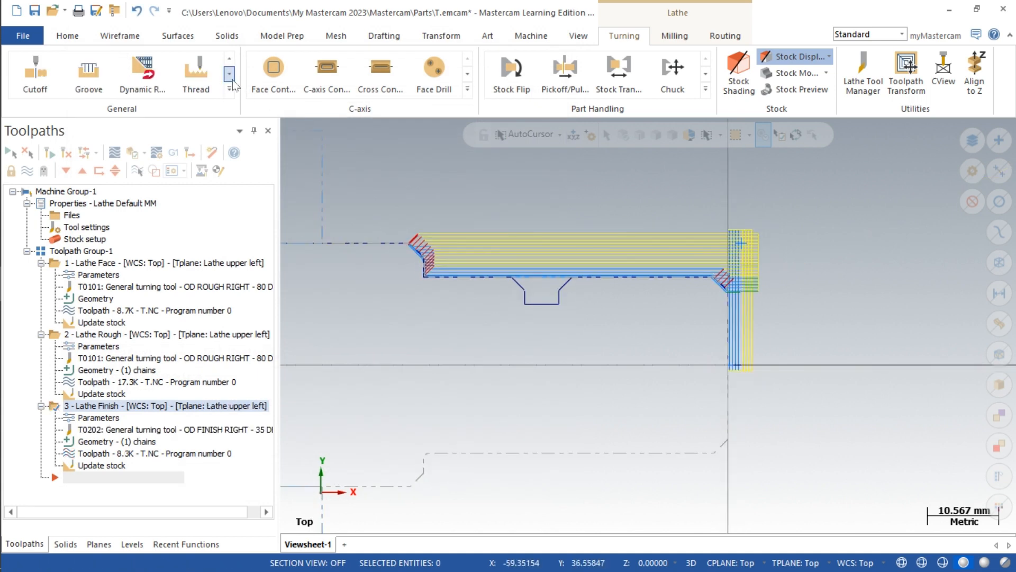
click(98, 86)
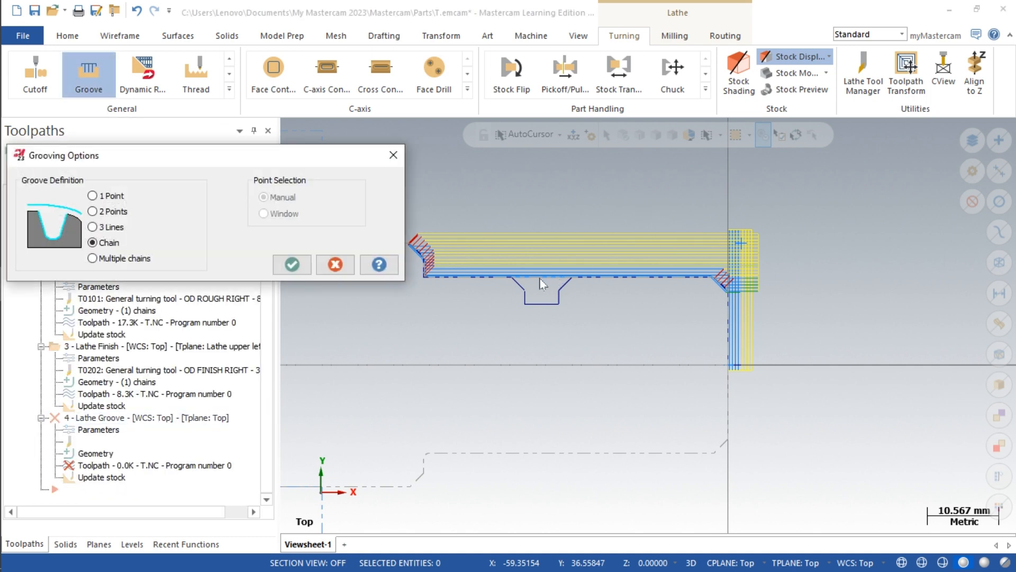
click(293, 265)
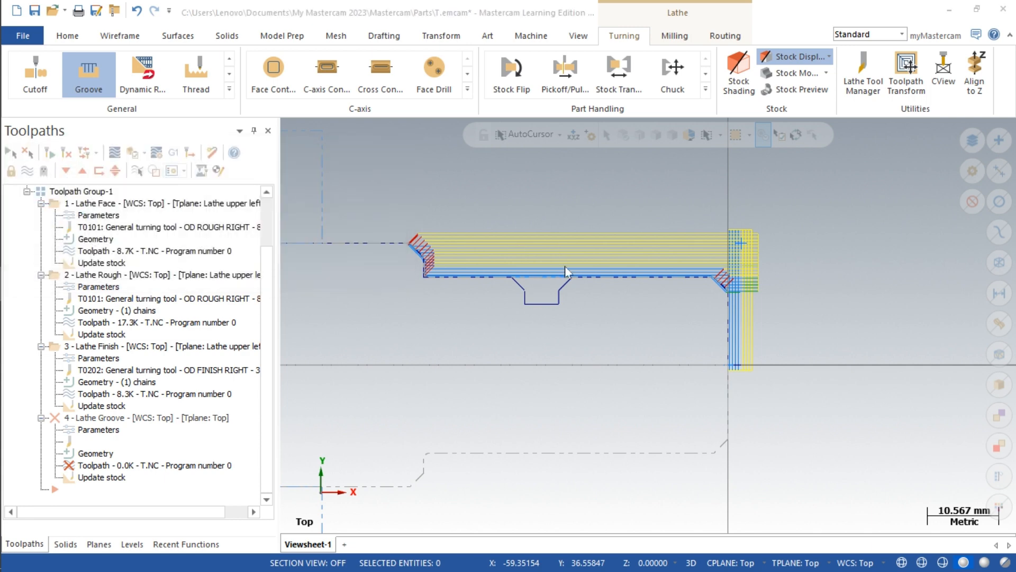
scroll(567, 286, up, 2)
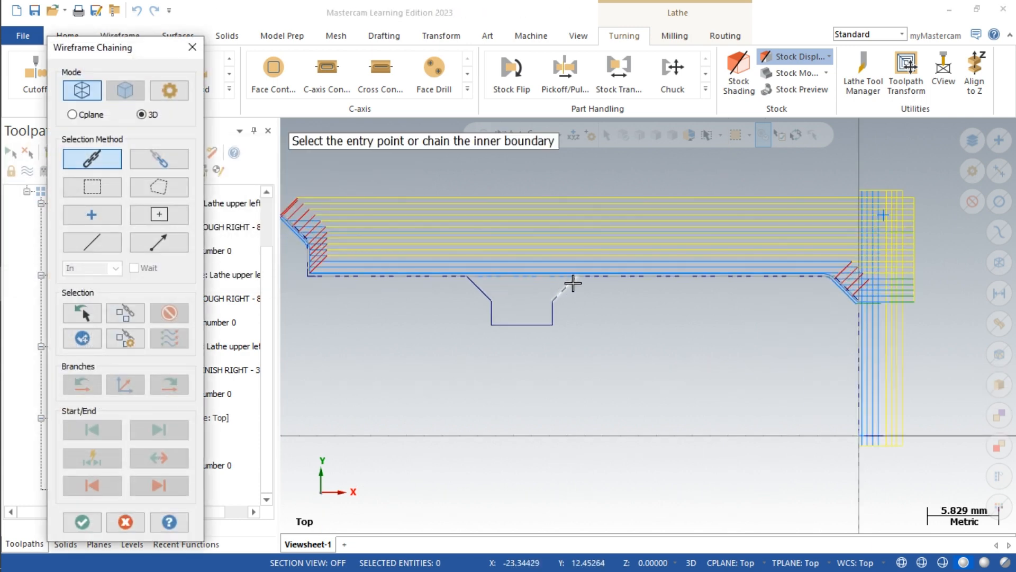
click(572, 285)
click(479, 281)
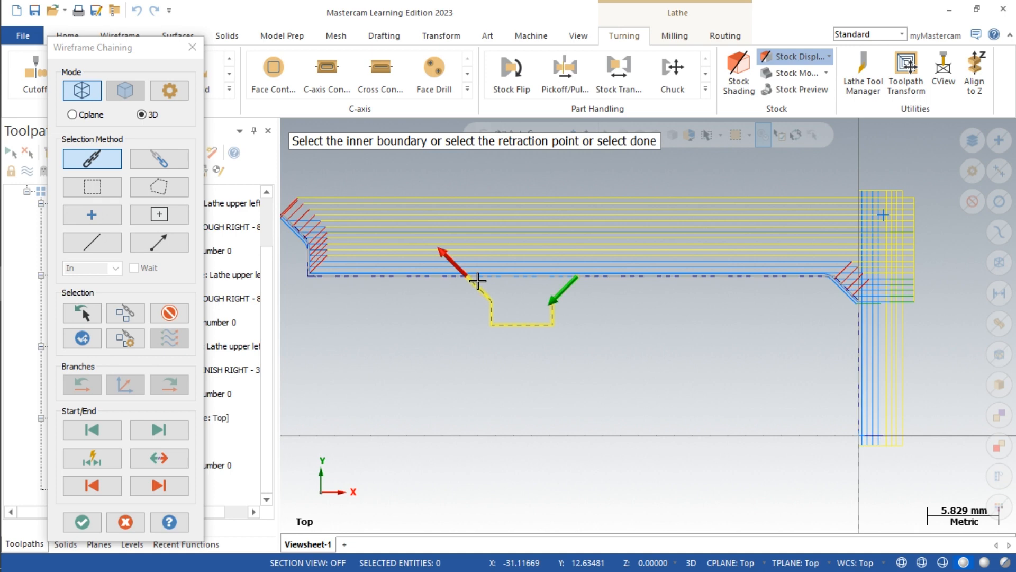
click(82, 522)
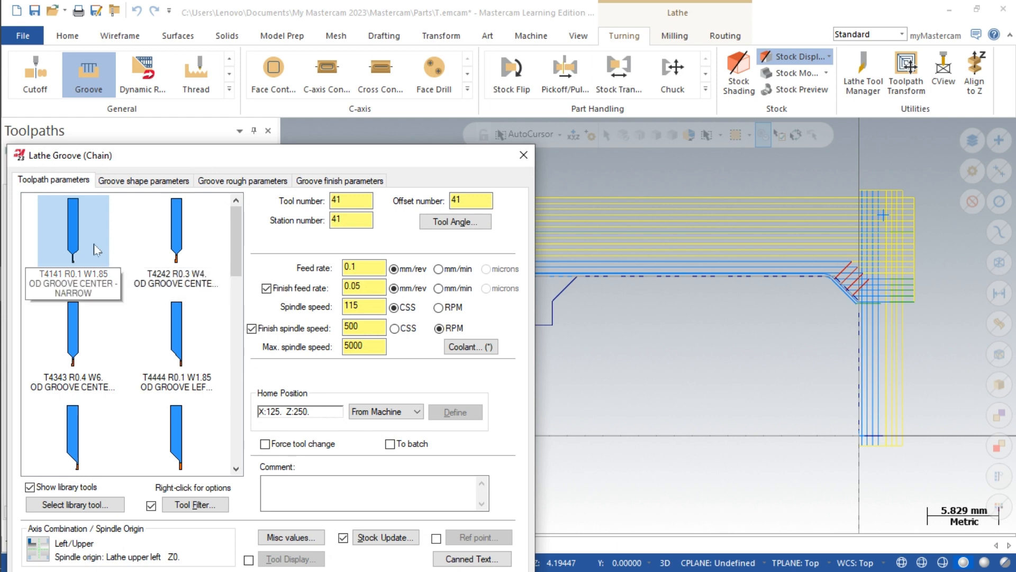
Choose the T4141 R0.1 W1.85 OD groove center narrow tool as tool 3, with spindle speed in RPM and 1000 maximum speed
click(97, 250)
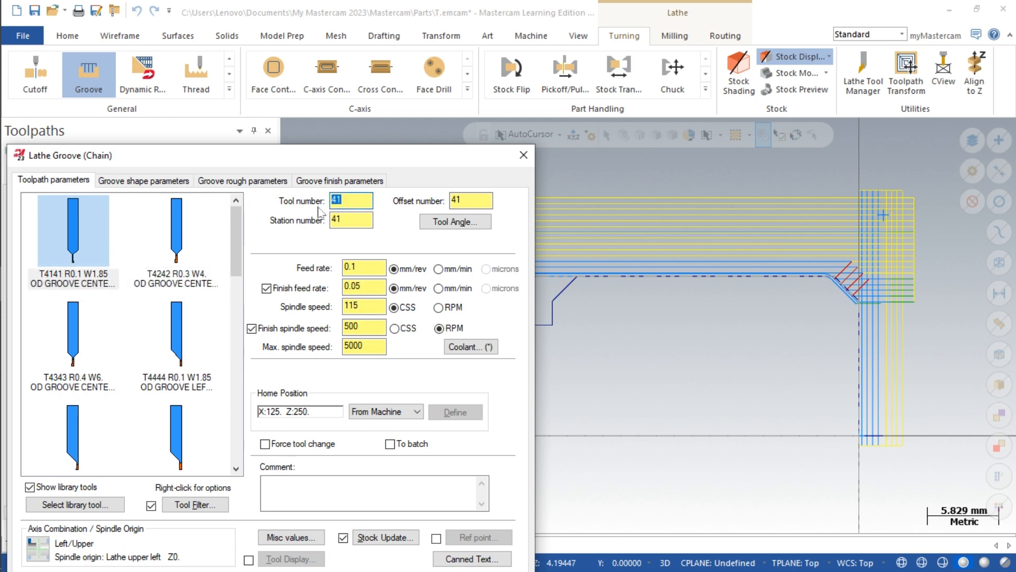
text(3)
key(Tab)
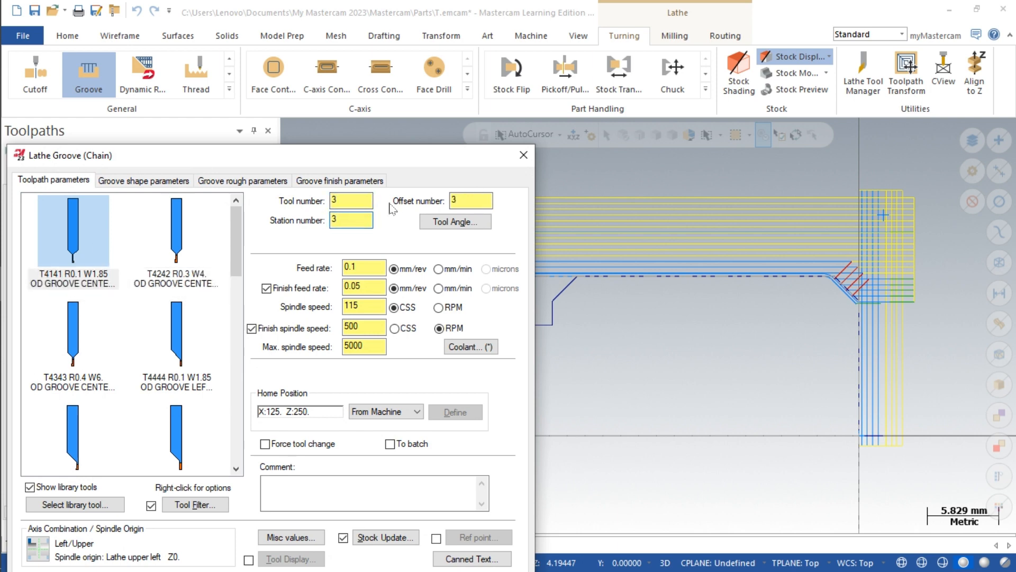
click(382, 286)
drag(374, 306, 330, 307)
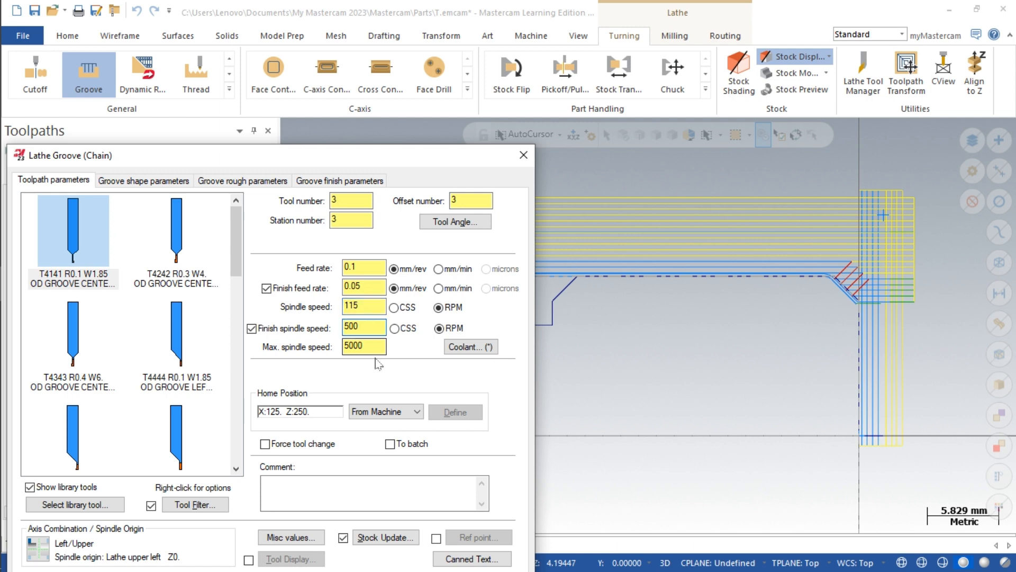
key(Tab)
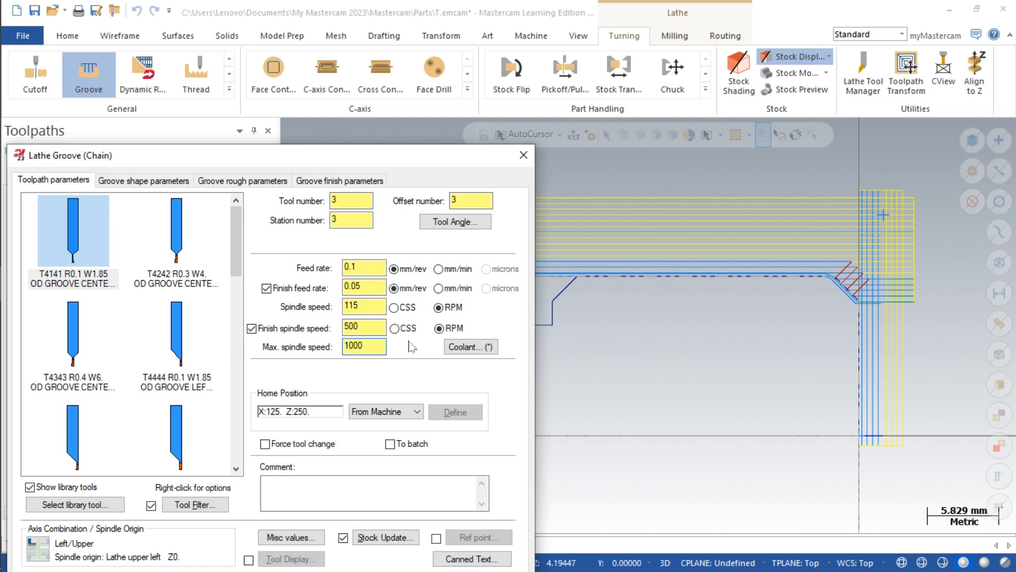
Set the groove roughing stock to leave to 0 in both X and Z
click(165, 181)
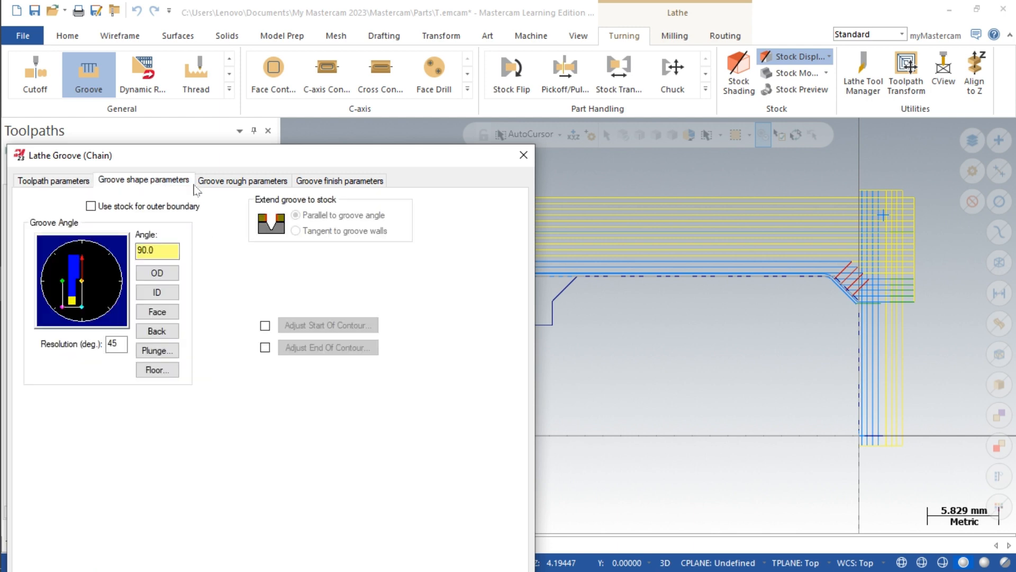
click(235, 181)
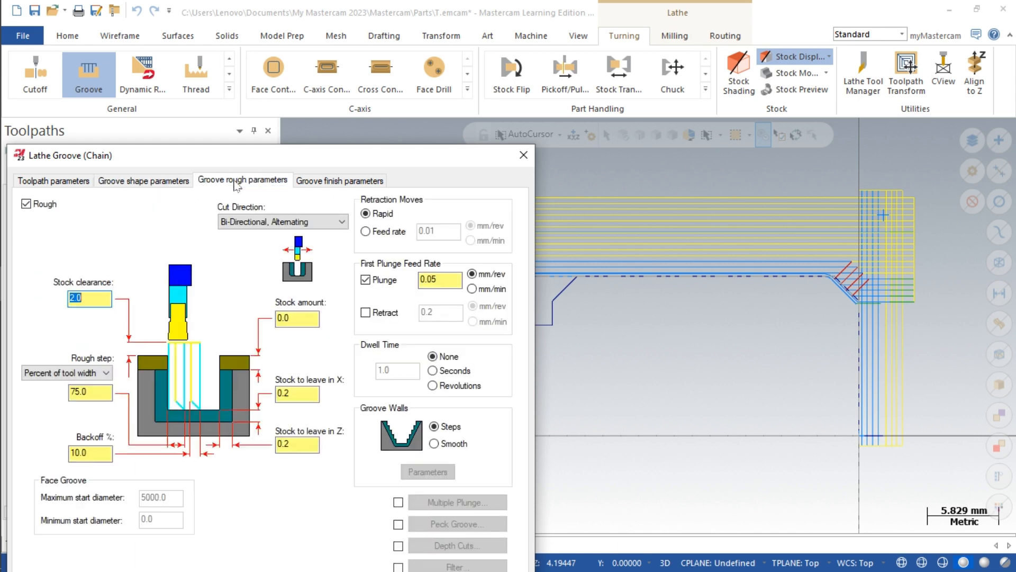
click(271, 222)
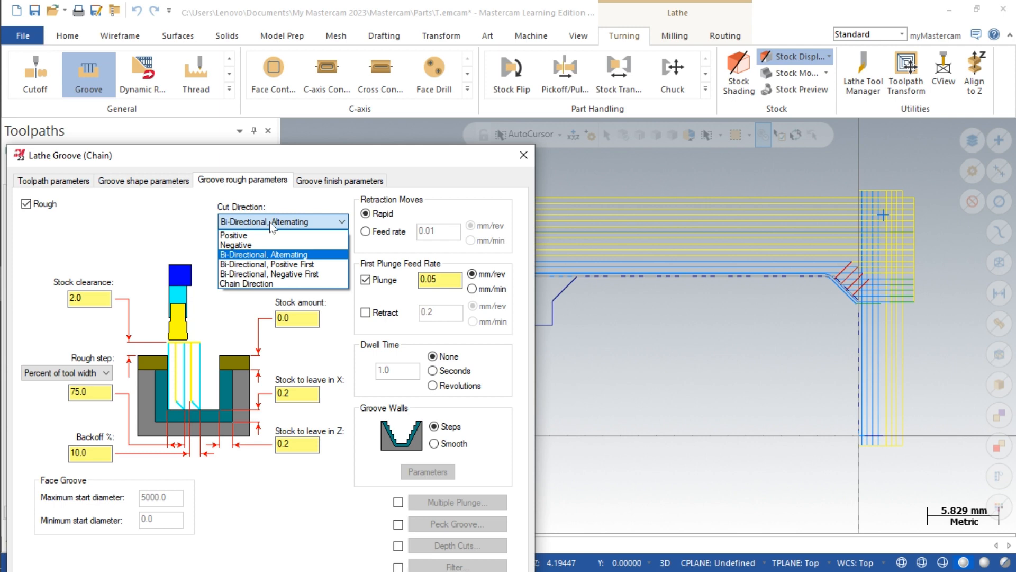
click(269, 208)
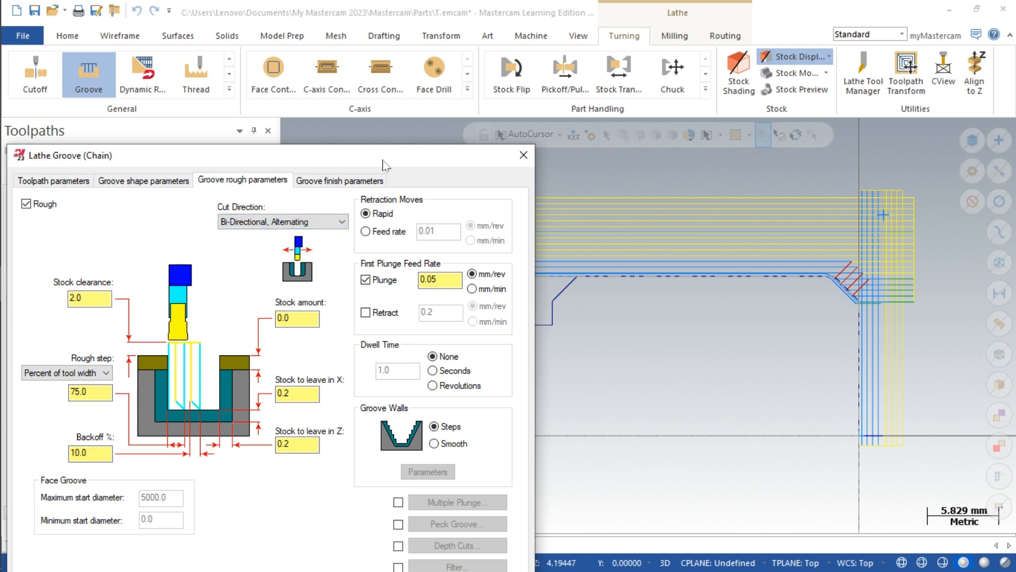
drag(383, 165, 433, 38)
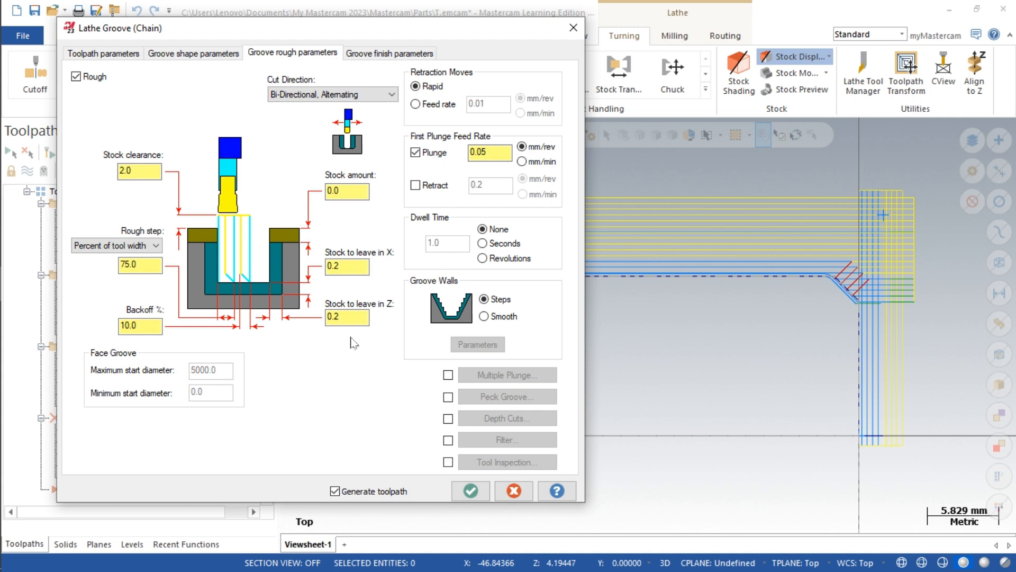
double_click(334, 266)
Enable groove depth cuts at 0.25 mm per pass and generate the groove toolpath
click(449, 419)
click(487, 419)
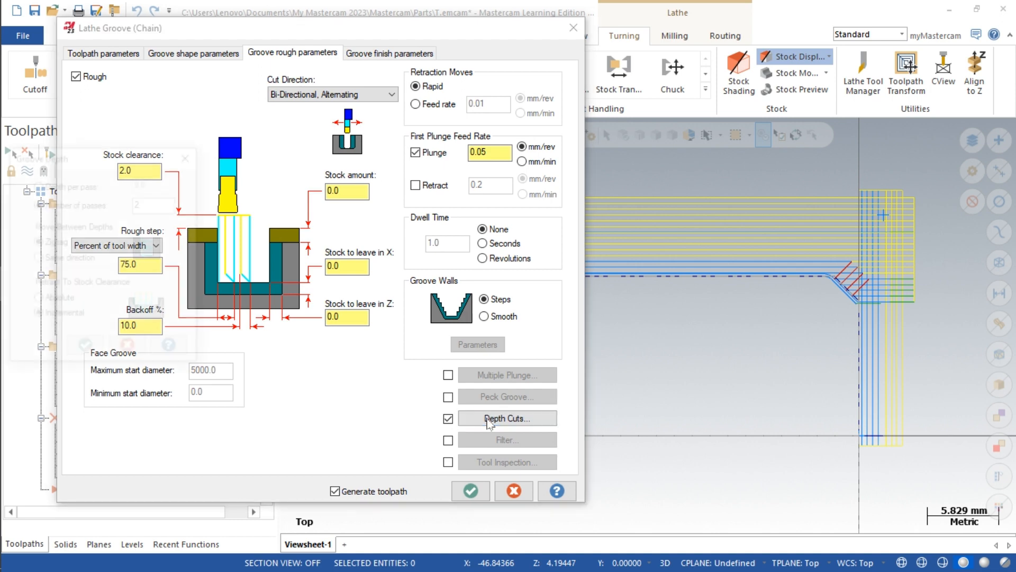
click(100, 184)
key(Tab)
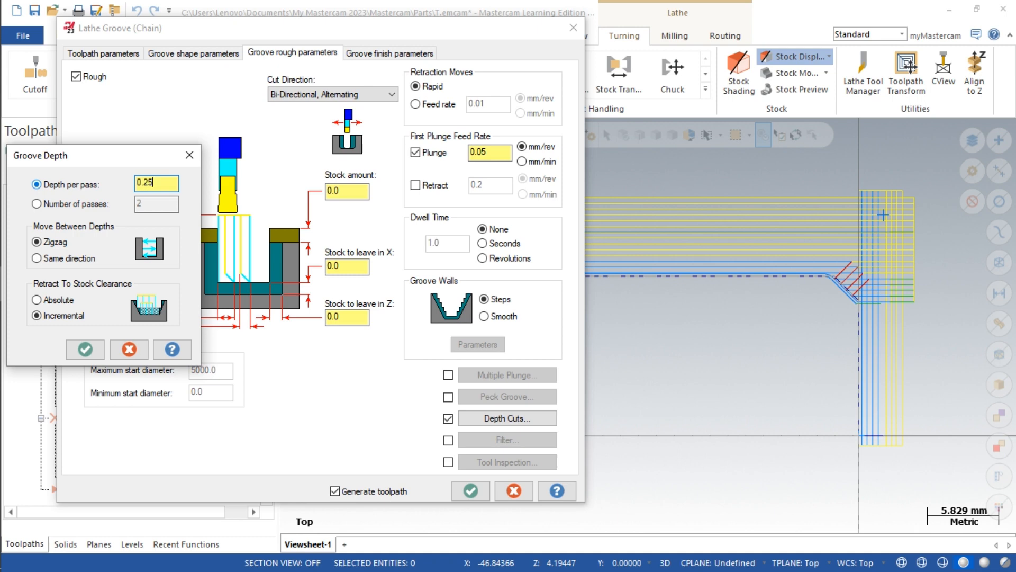
click(85, 350)
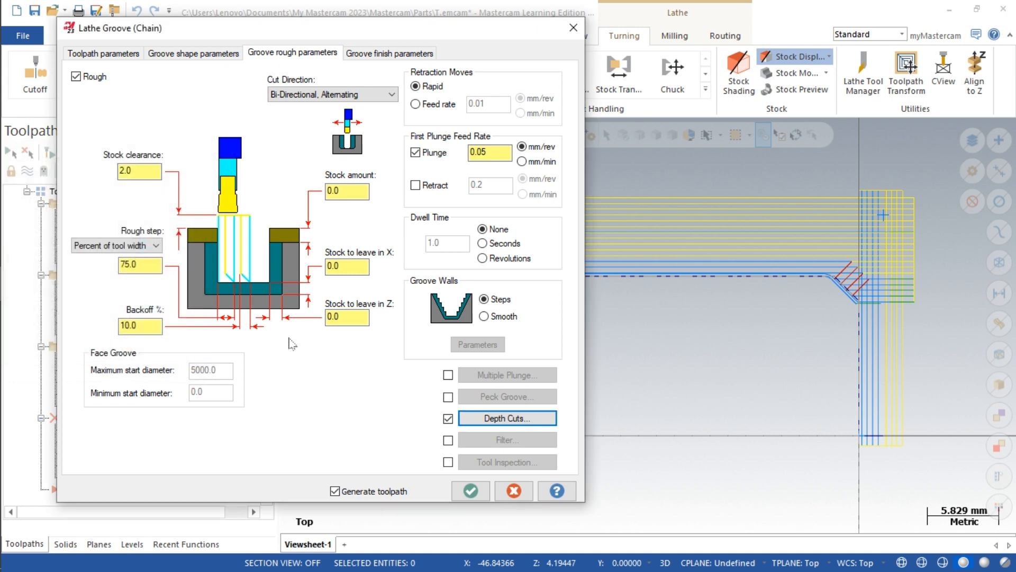
click(465, 488)
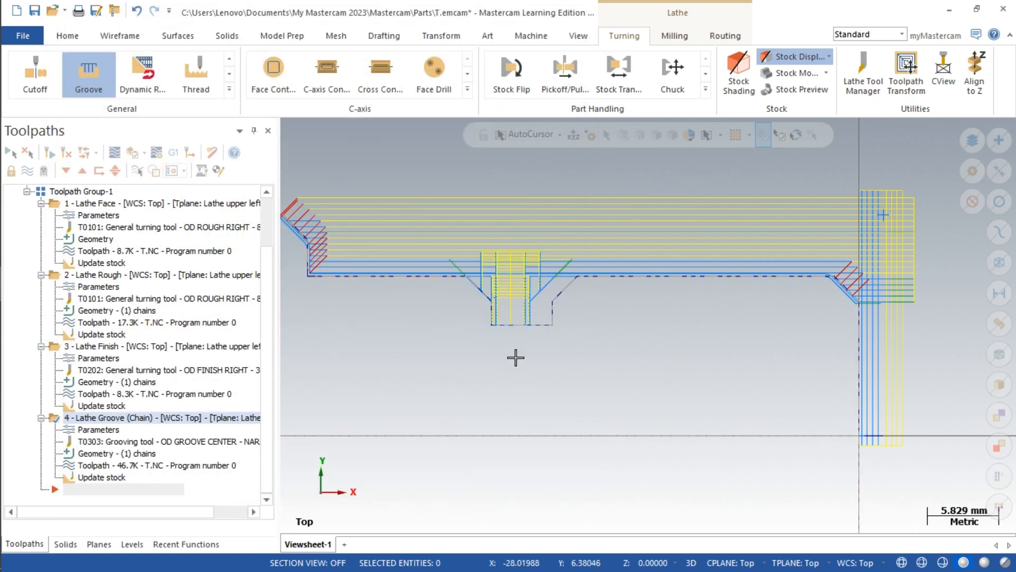
Open the toolpath verification in Mastercam Simulator and play the simulation of all four lathe operations in an isometric view
scroll(515, 355, up, 4)
scroll(521, 322, down, 10)
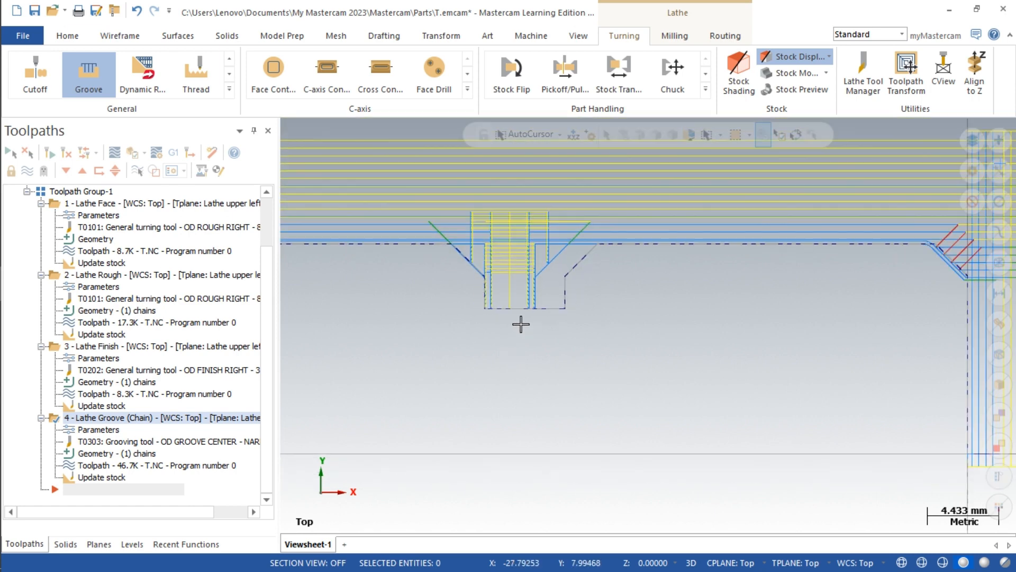
scroll(651, 308, down, 3)
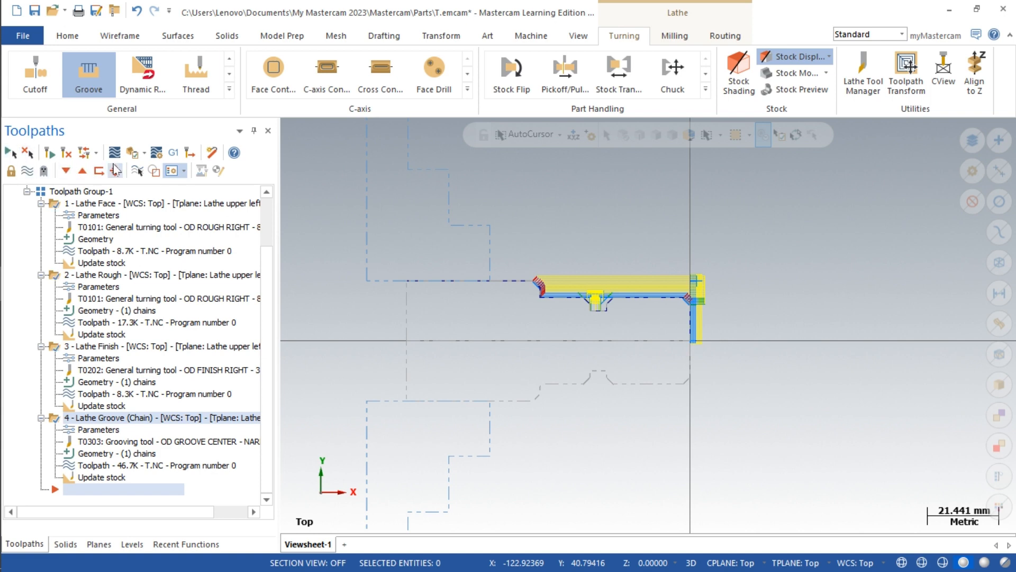
click(130, 154)
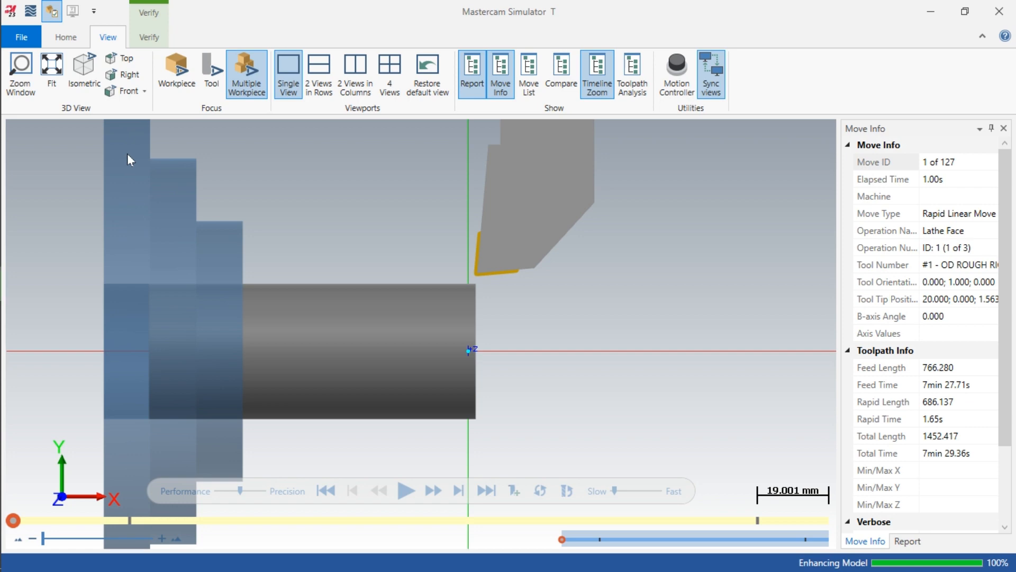
click(85, 69)
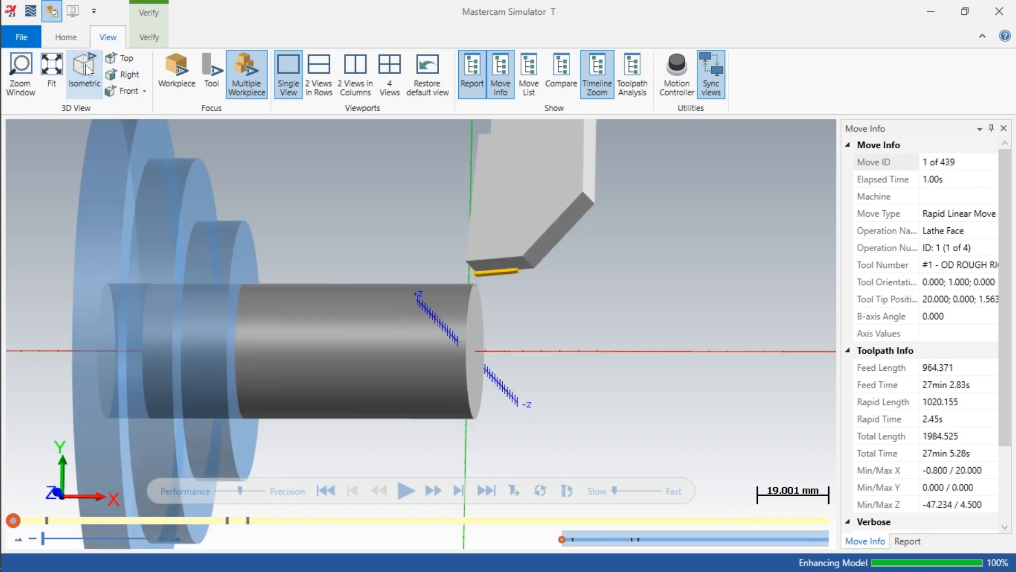
scroll(519, 340, down, 3)
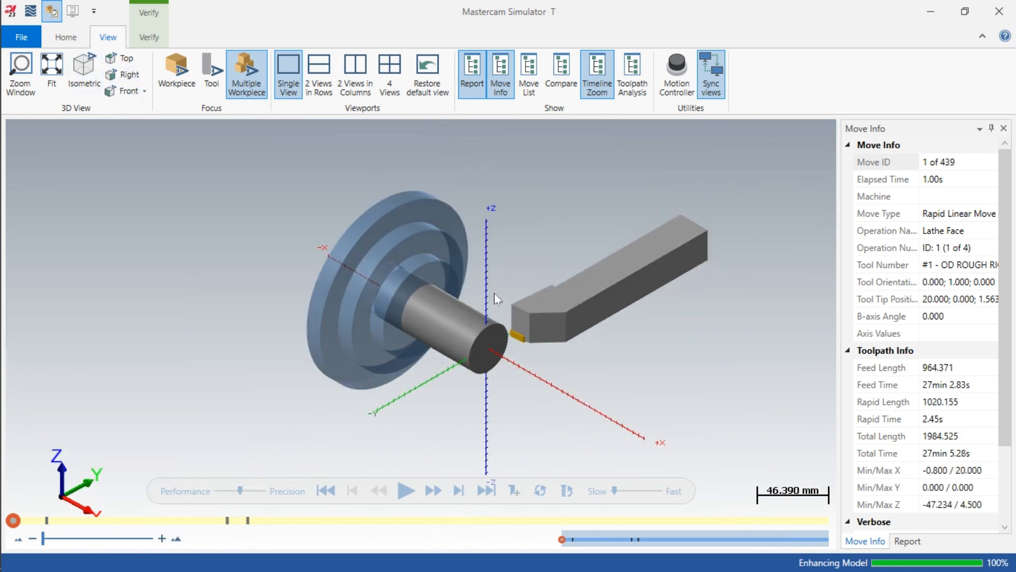
scroll(495, 293, up, 3)
scroll(488, 253, down, 1)
scroll(475, 275, up, 2)
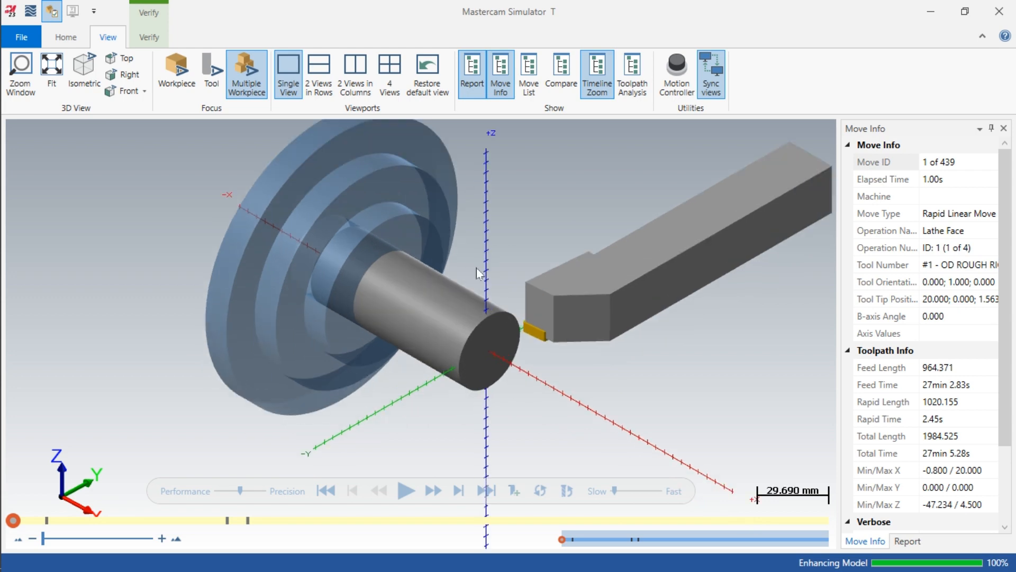
click(406, 491)
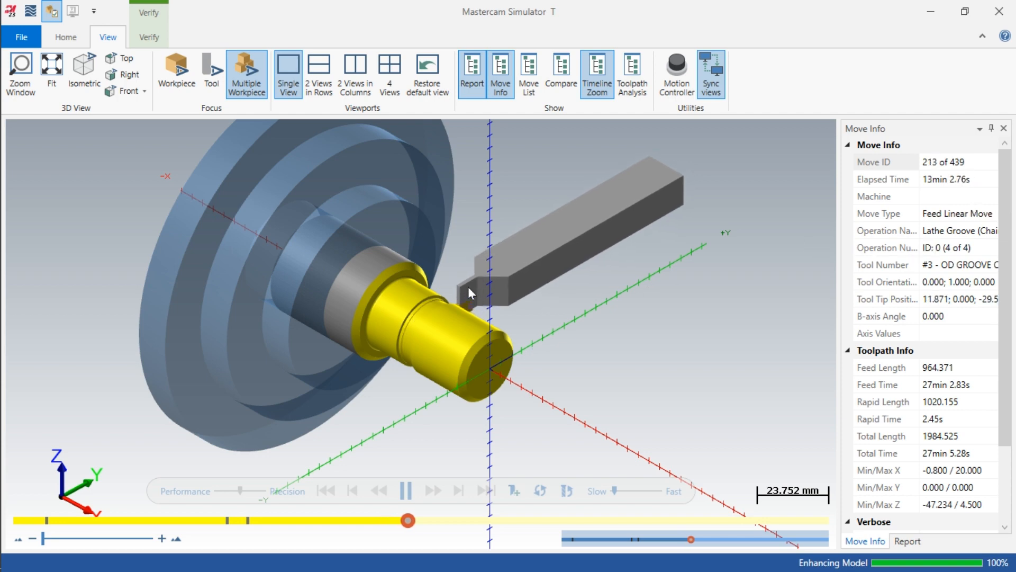
Examine the simulated groove, chamfers and shoulder up close from several angles, including the isometric view
middle_drag(468, 290, 472, 324)
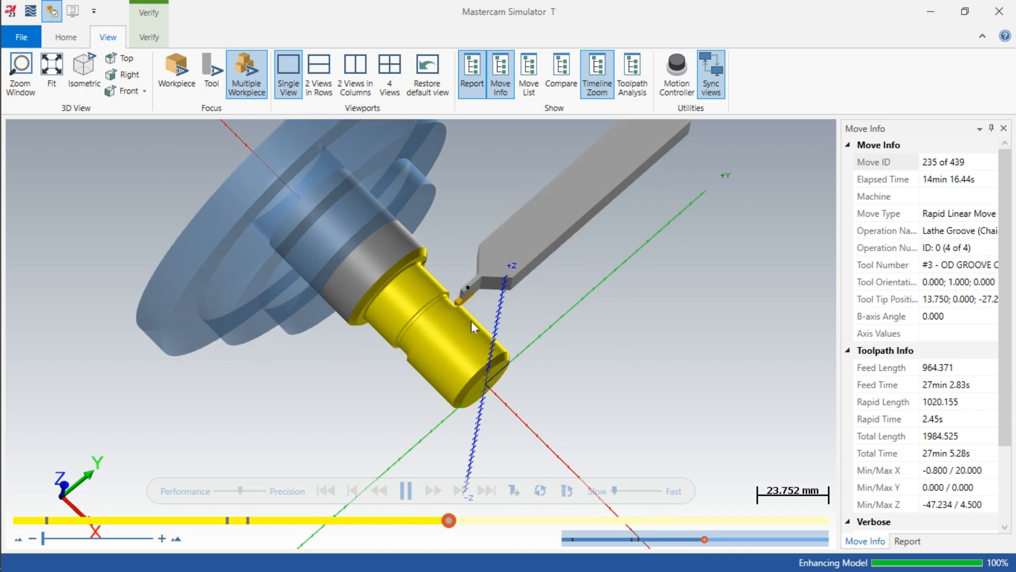
scroll(446, 317, up, 2)
scroll(446, 317, up, 2)
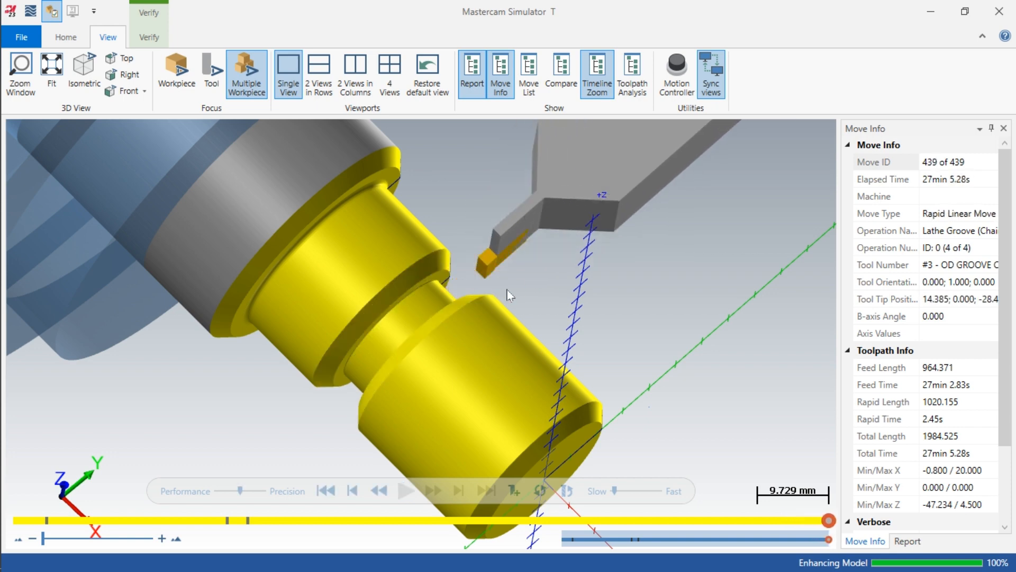
middle_drag(475, 288, 503, 215)
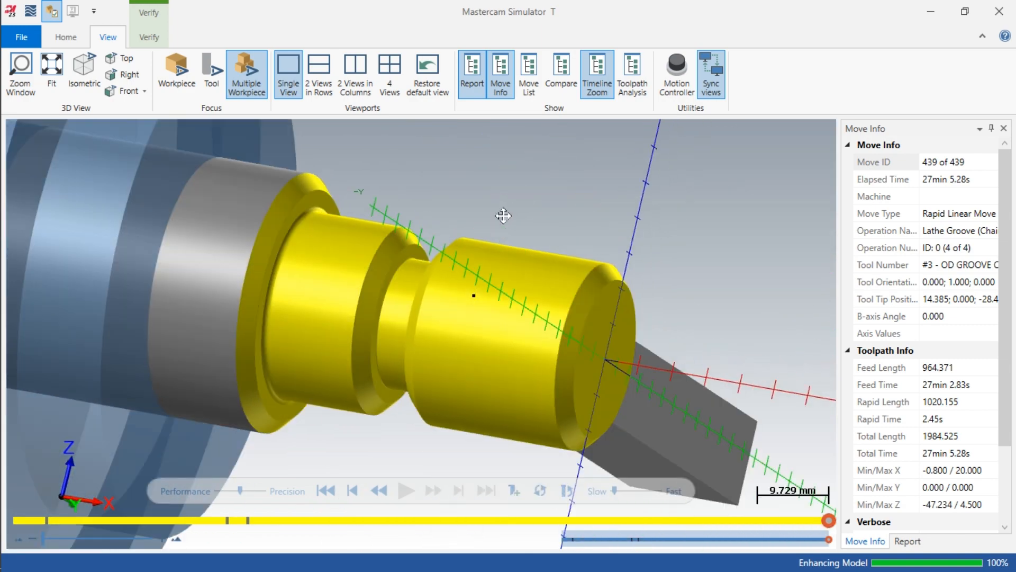
scroll(525, 212, down, 4)
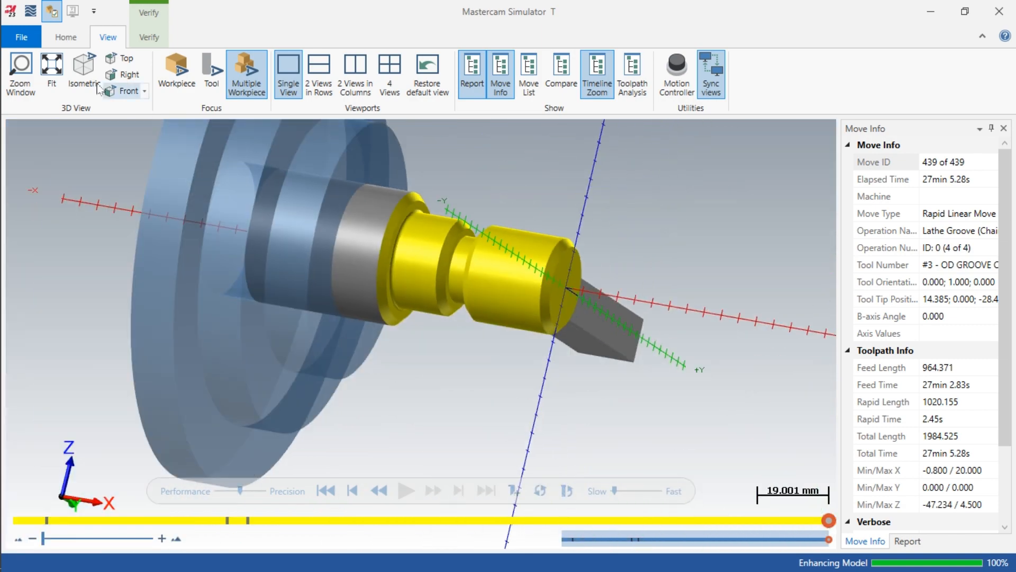
click(99, 88)
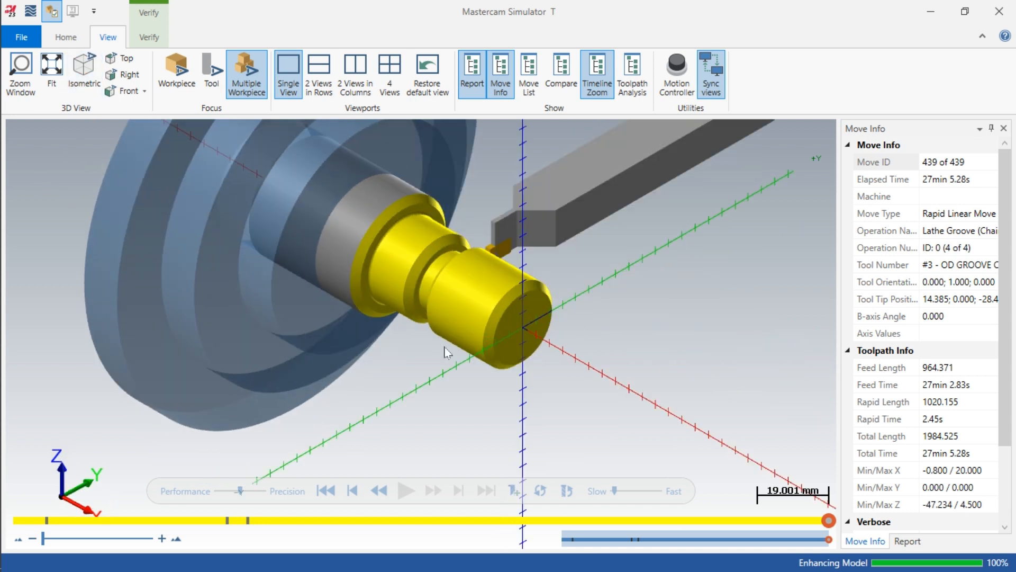
middle_drag(447, 352, 453, 295)
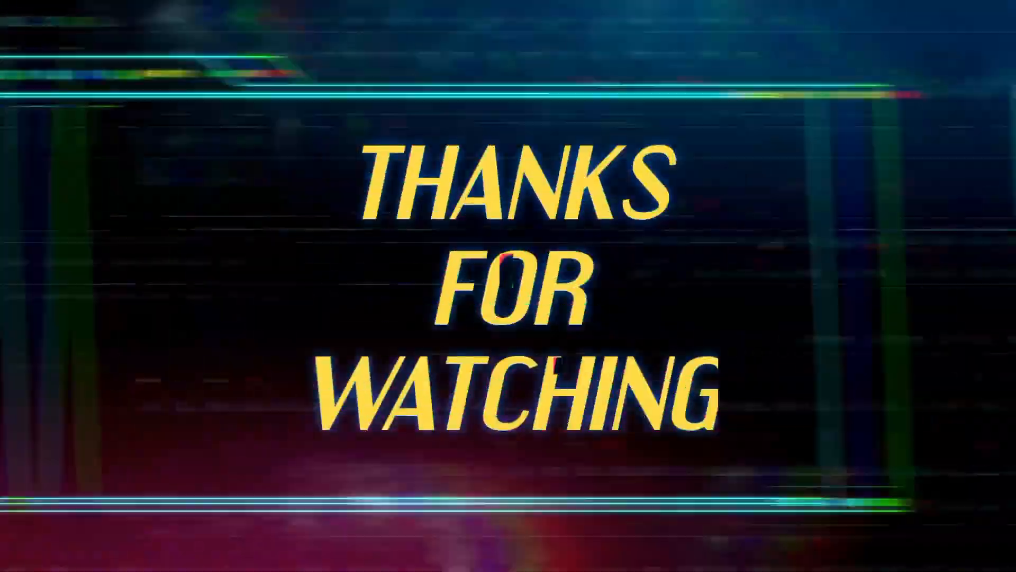